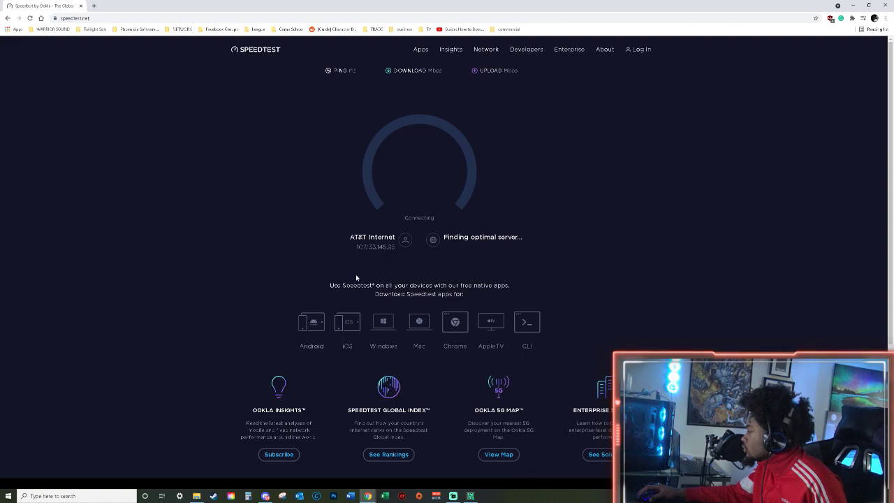
scroll(356, 278, "down", 1)
scroll(355, 279, "up", 1)
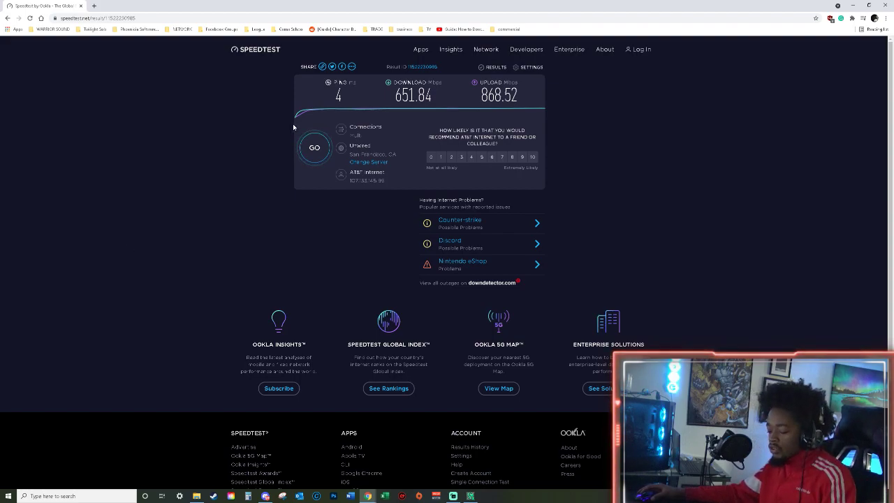
Launch the DirectX Diagnostic Tool by running dxdiag from the Run dialog, and bring up its System information.
key("super")
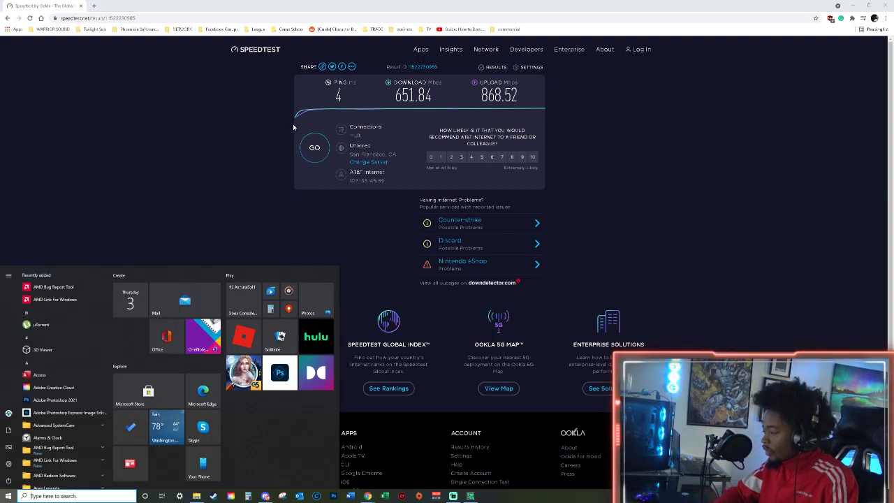
type("dxdiag")
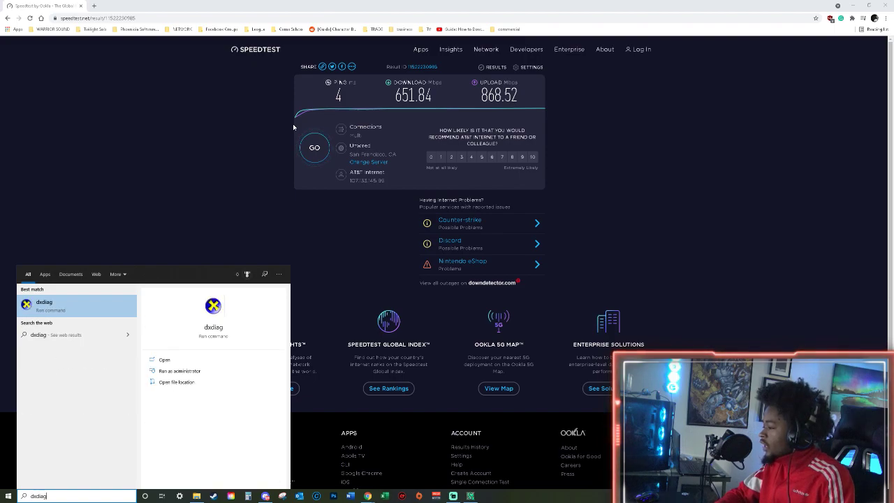
key("BackSpace")
key("BackSpace")
key("BackSpace")
key("BackSpace")
key("BackSpace")
key("BackSpace")
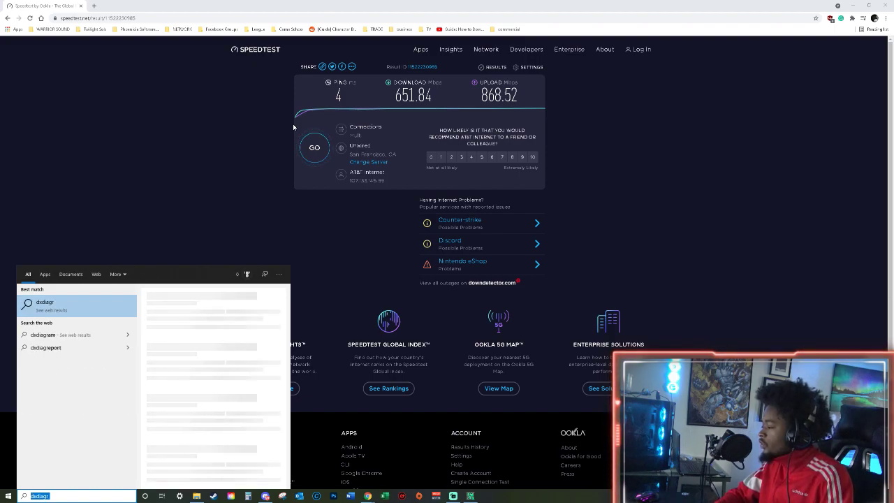
type("run")
key("Return")
type("d")
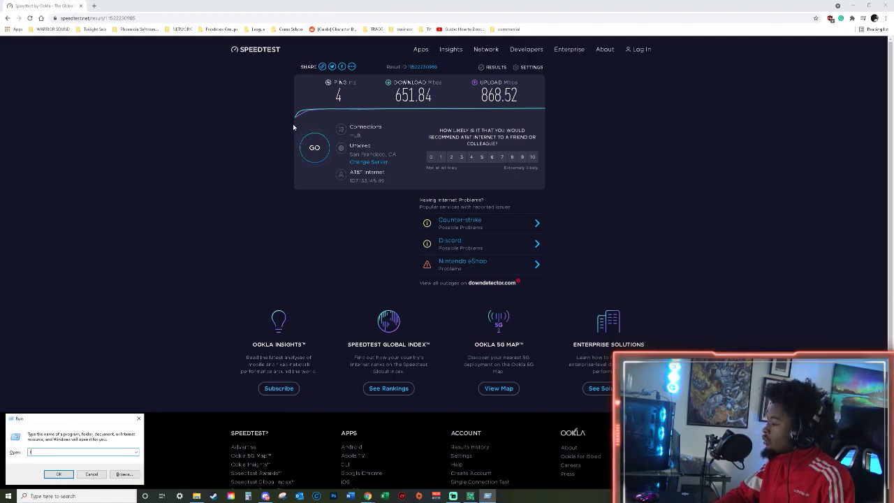
type("xdiag")
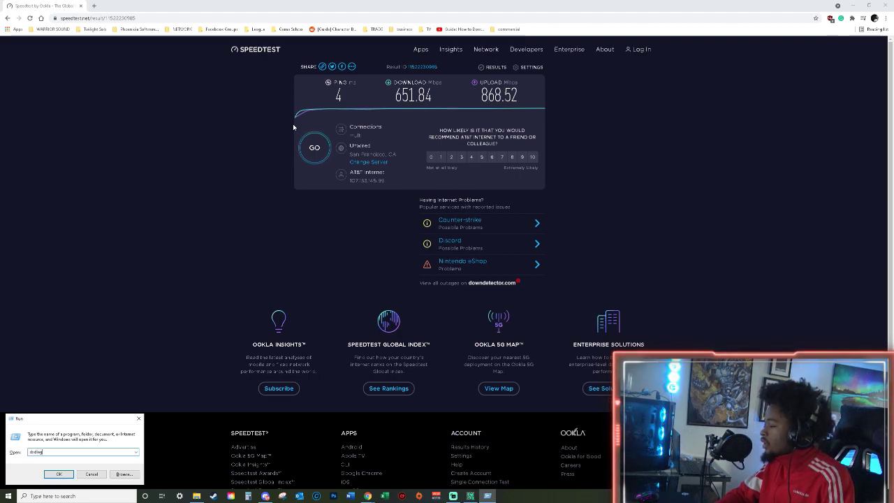
key("Return")
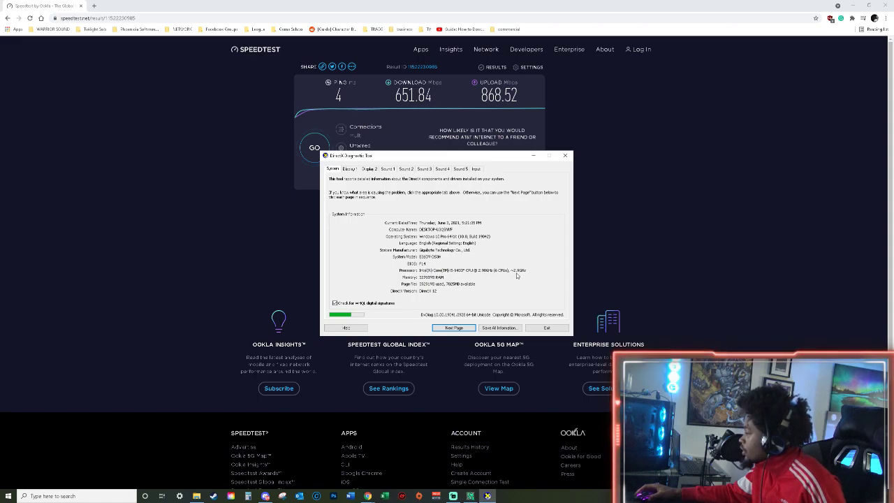
left_click(355, 170)
left_click(334, 170)
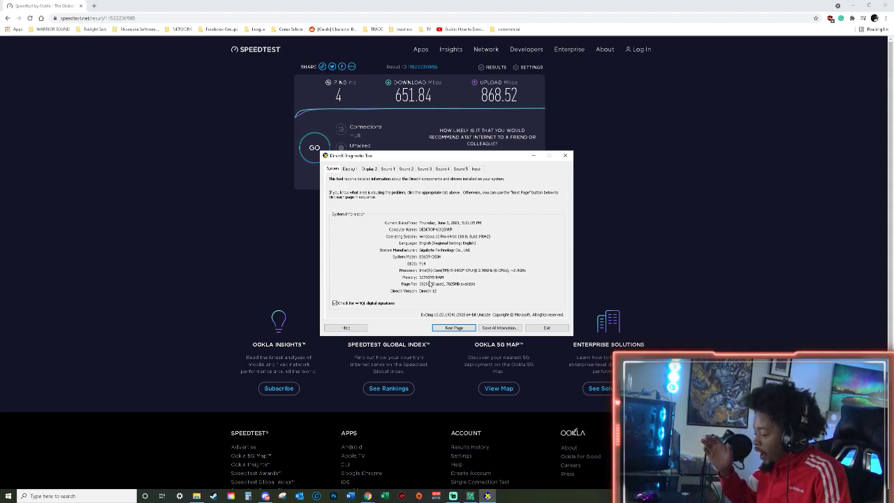
Look up This PC's properties to review the device specifications on the About page, and close it.
key("super")
type("syt")
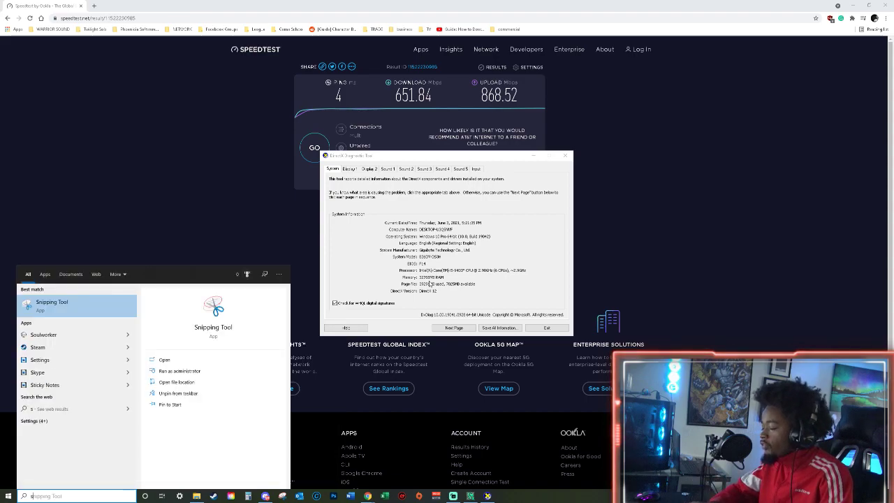
key("BackSpace")
key("BackSpace")
key("BackSpace")
type("this p")
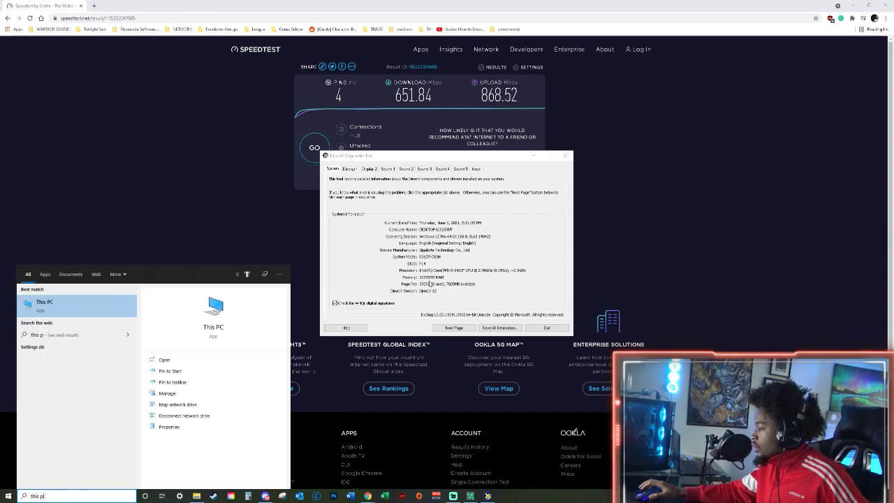
left_click(168, 426)
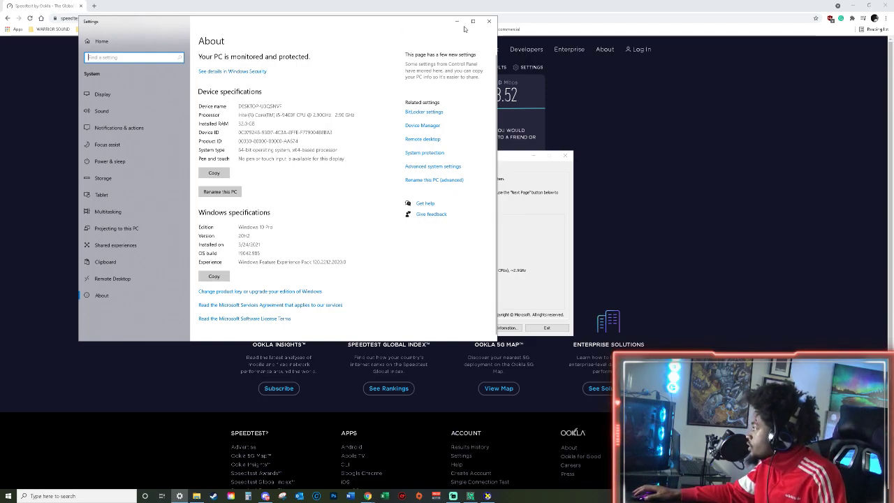
left_click(489, 21)
Open This PC's properties from File Explorer and bring up the advanced system settings.
left_click(196, 496)
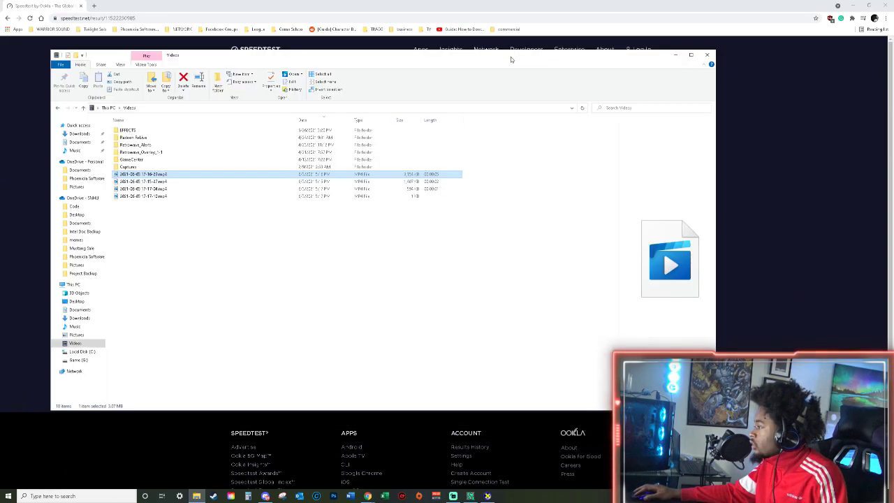
left_click(87, 287)
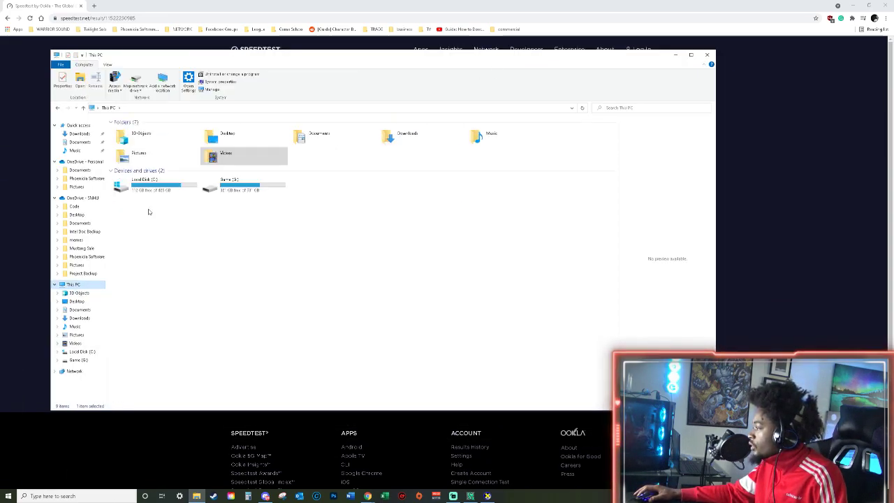
right_click(164, 191)
right_click(77, 287)
left_click(97, 377)
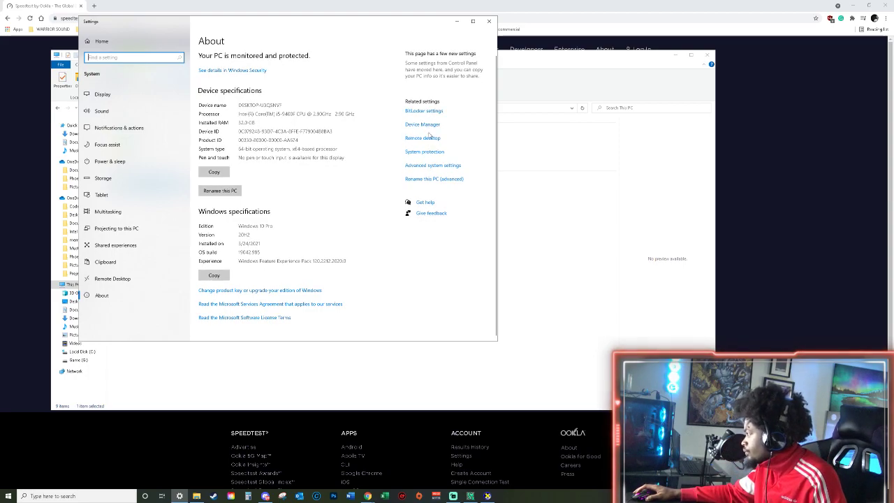
left_click(428, 166)
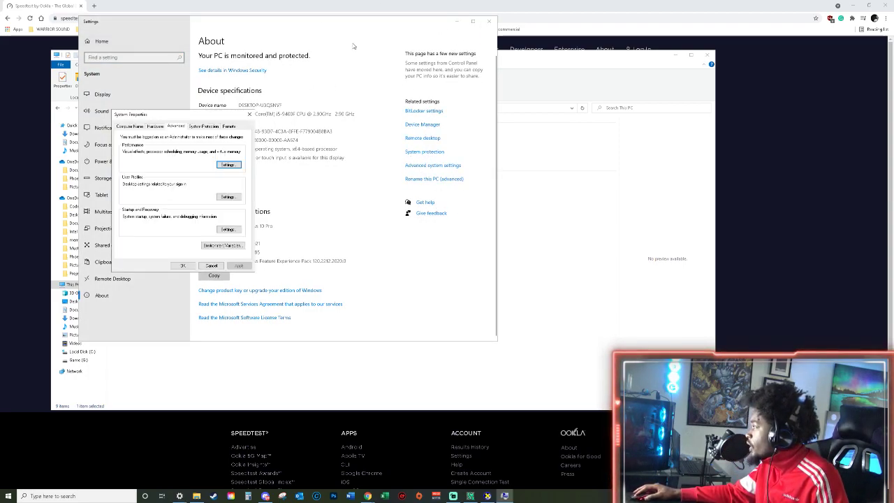
key("super")
type("this")
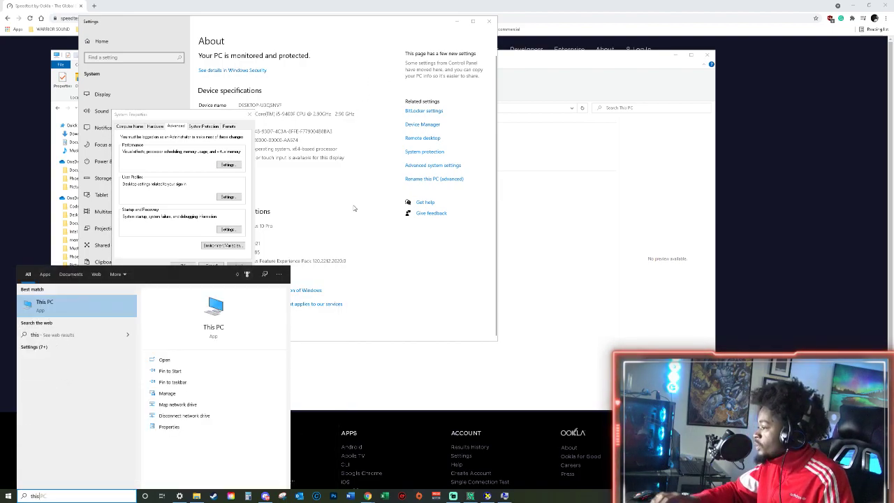
key("super")
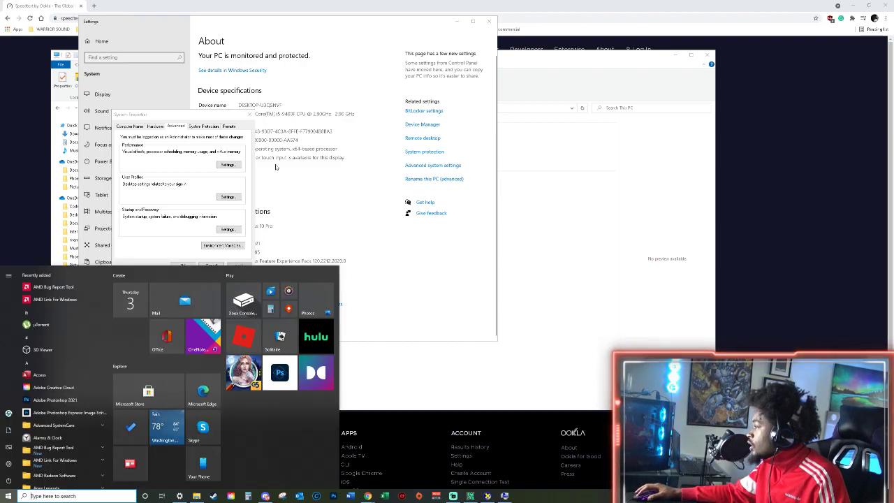
left_click(209, 163)
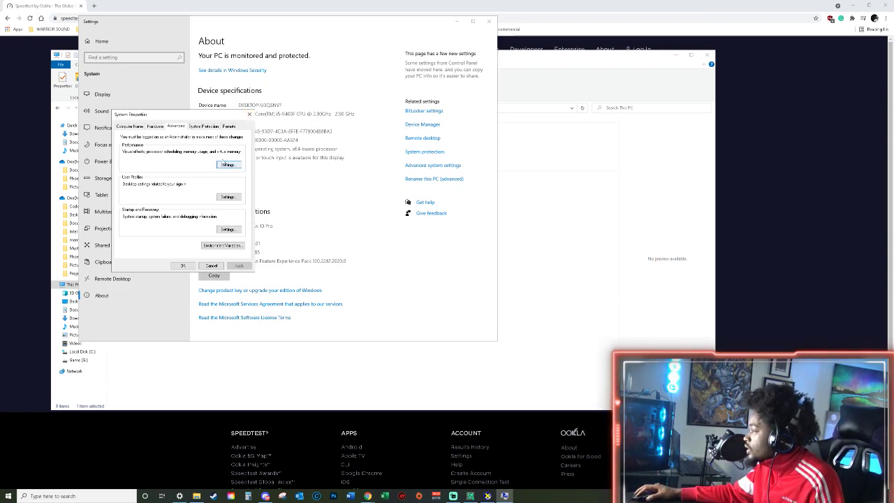
Review the visual effects and virtual memory settings in Performance Options, and close those dialogs.
left_click(235, 166)
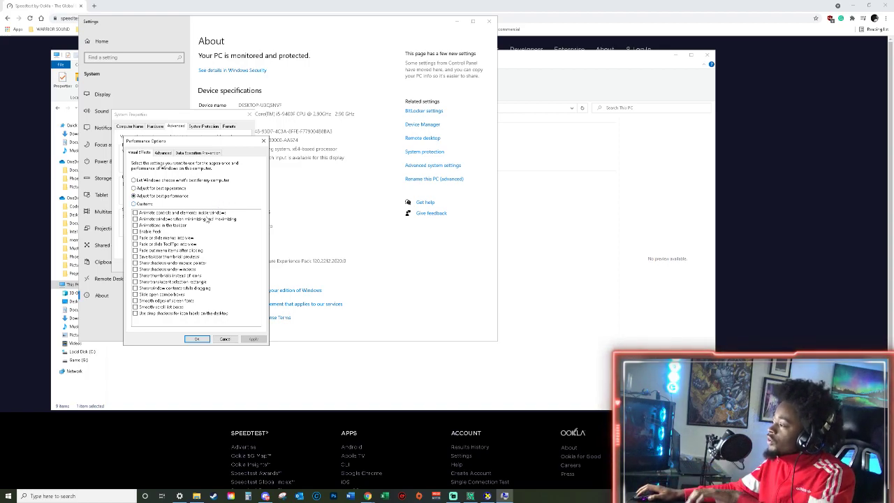
left_click(158, 154)
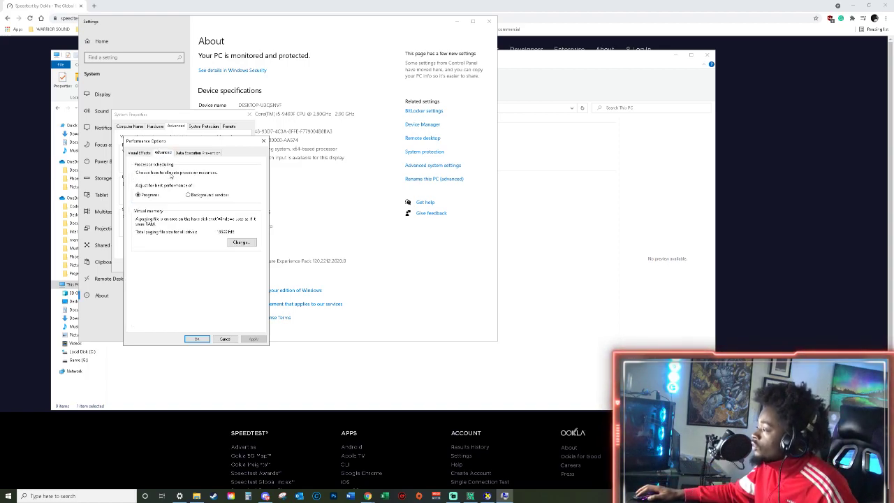
left_click(235, 242)
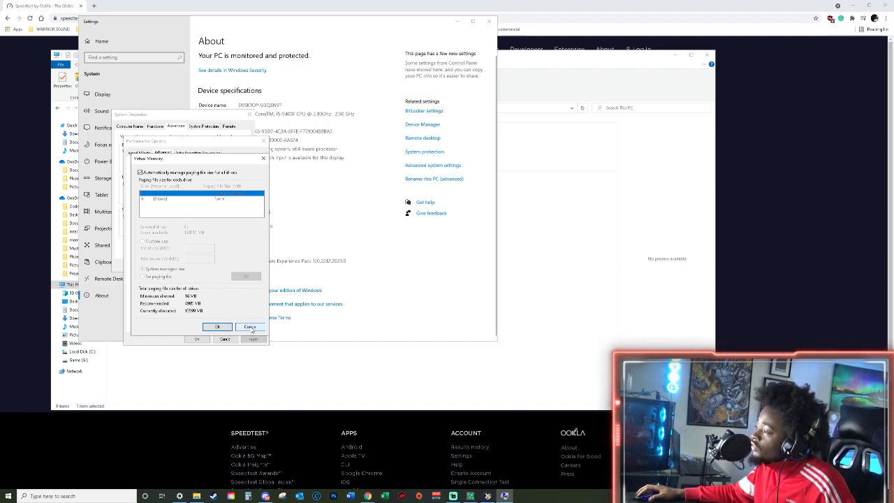
left_click(250, 327)
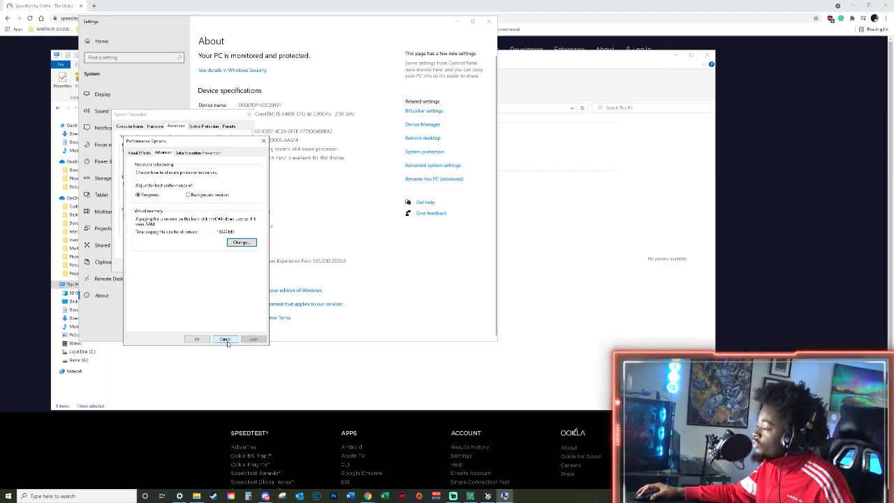
left_click(197, 339)
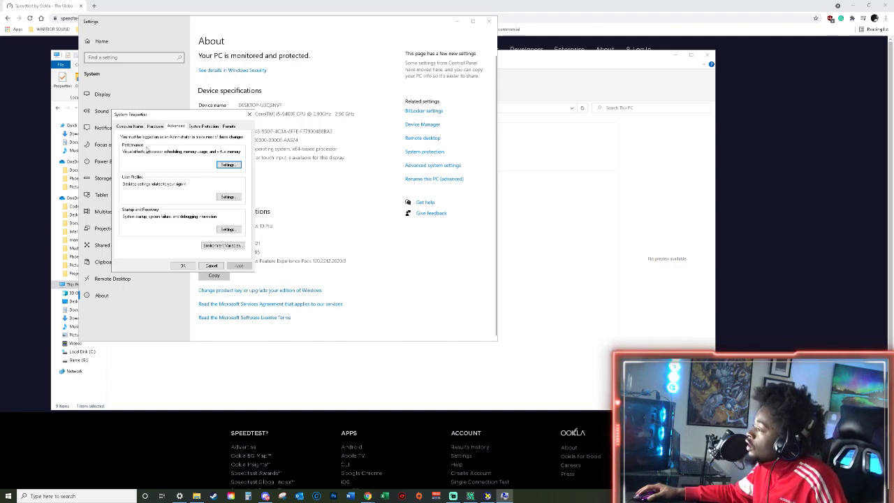
Look at the Computer Name properties, and close System Properties and the Settings window.
left_click(133, 126)
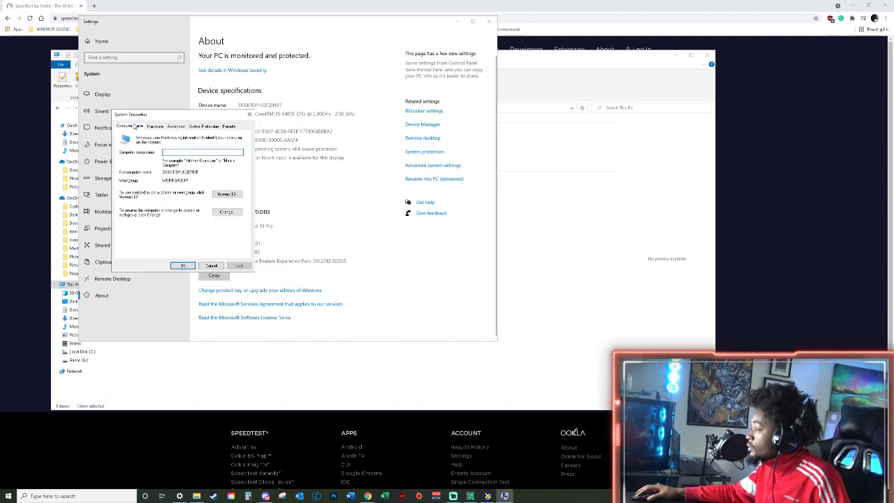
left_click(195, 268)
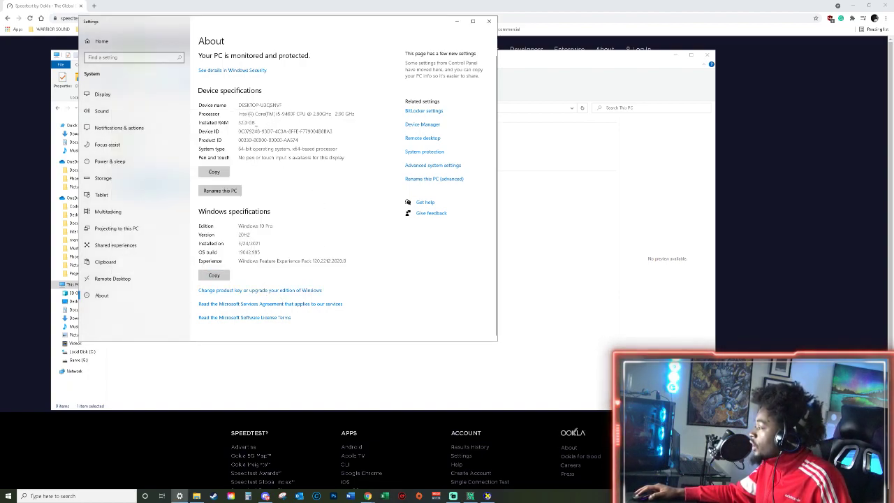
left_click(489, 21)
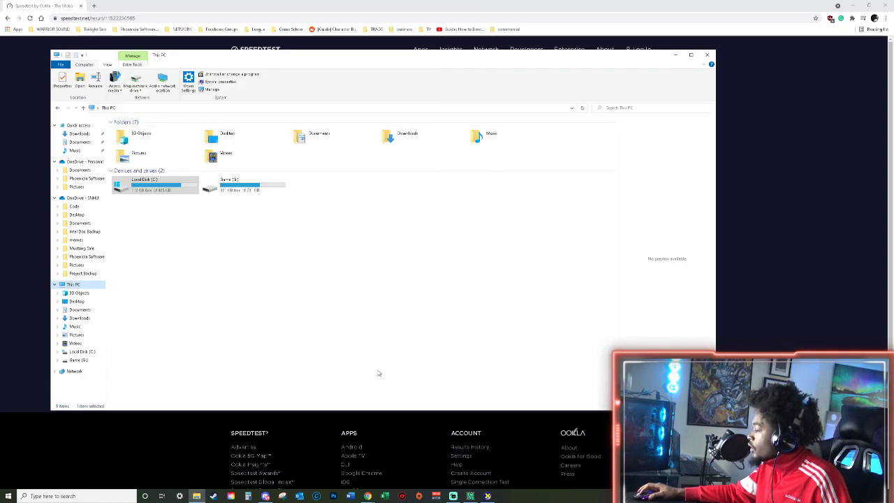
Check the graphics card and driver details for Display 1 in the DirectX Diagnostic Tool, and close it and File Explorer.
left_click(487, 496)
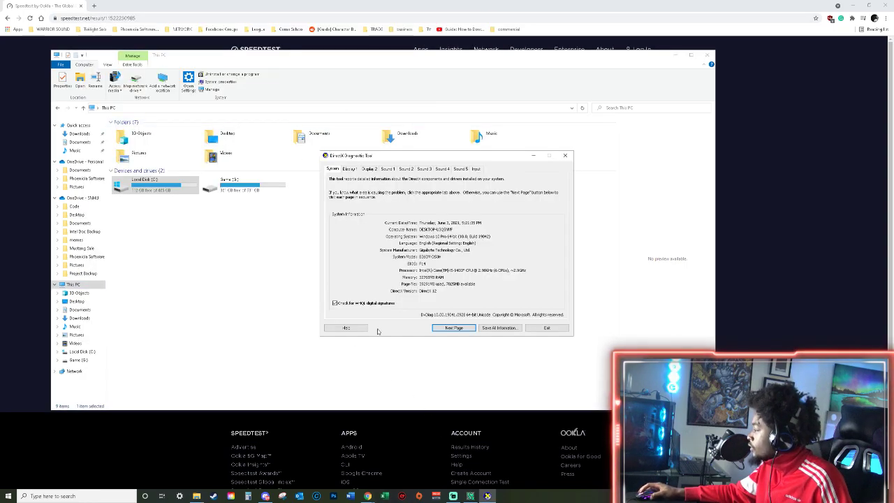
left_click(348, 170)
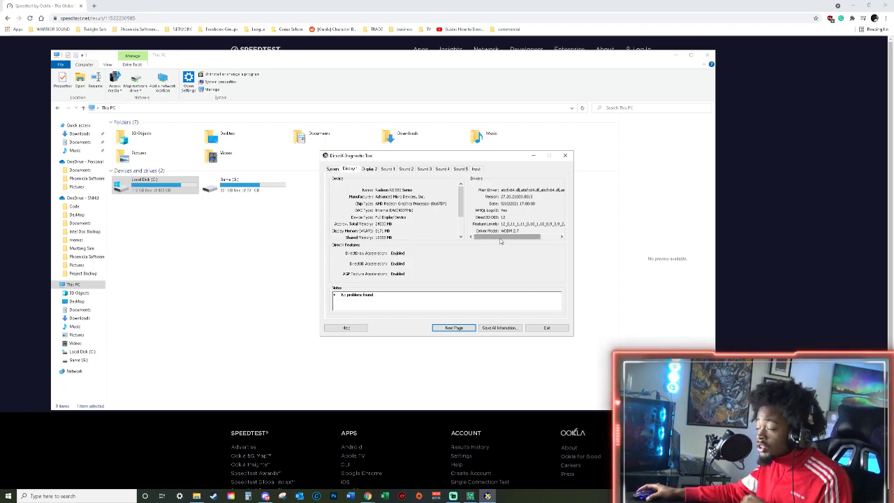
left_click(565, 155)
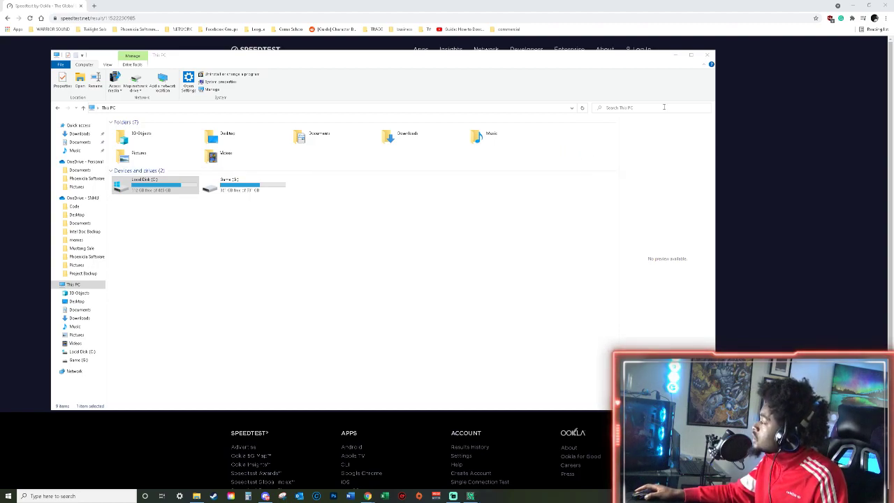
left_click(707, 56)
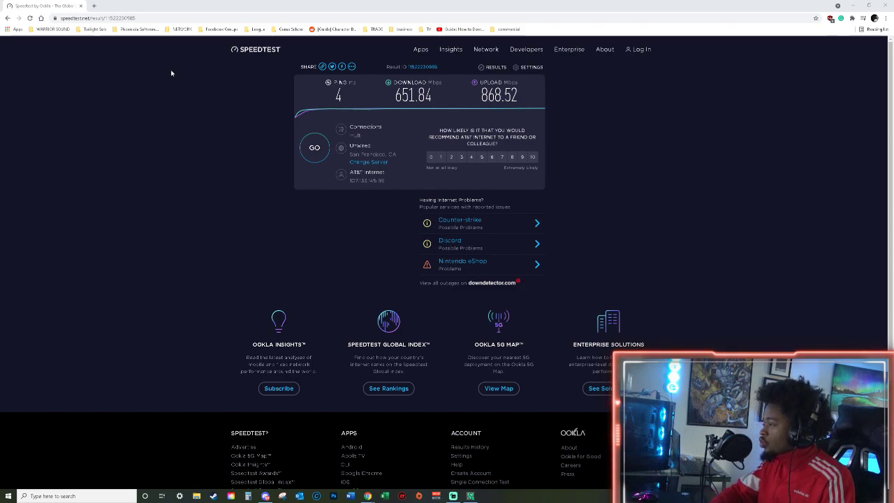
Open a new browser tab, and check the graphics driver's version and update status in AMD Radeon Software.
left_click(93, 6)
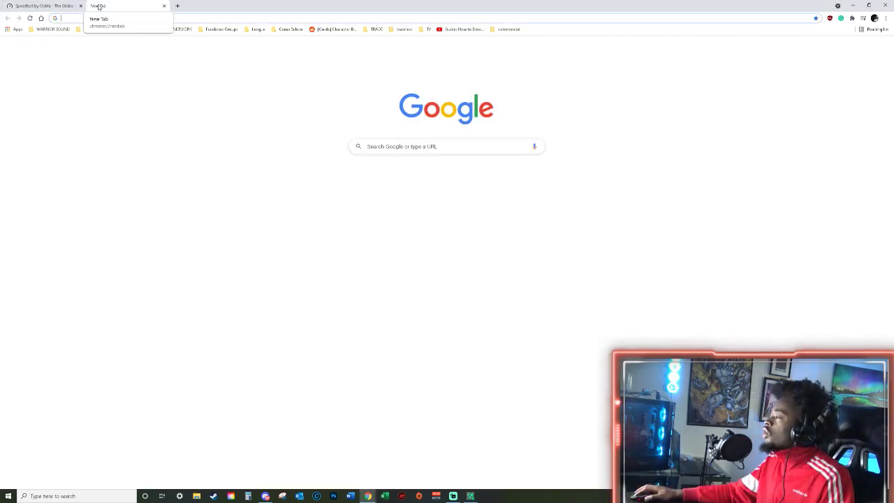
key("alt+r")
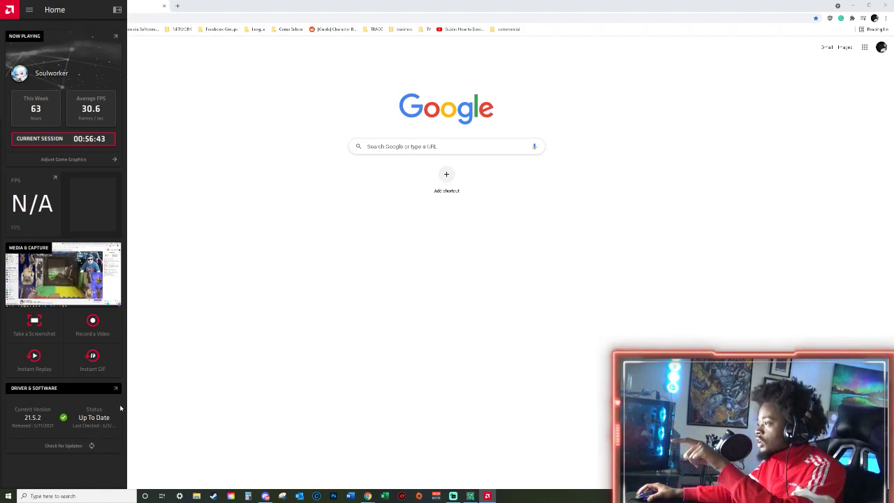
left_click(176, 216)
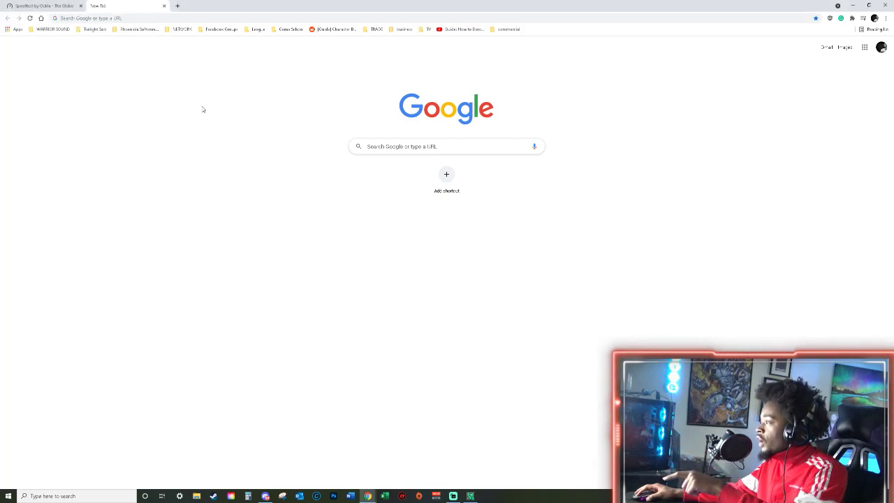
Search the web for "amd rx 580 graphic drivers".
left_click(189, 17)
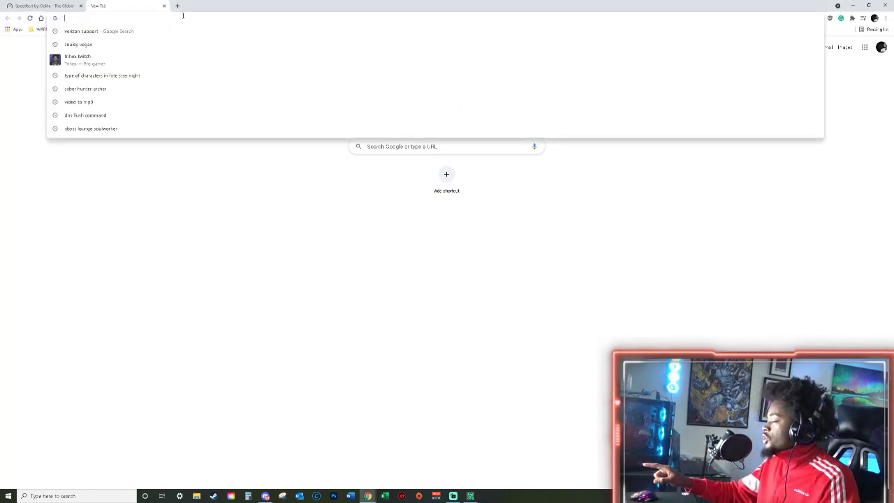
type("amd")
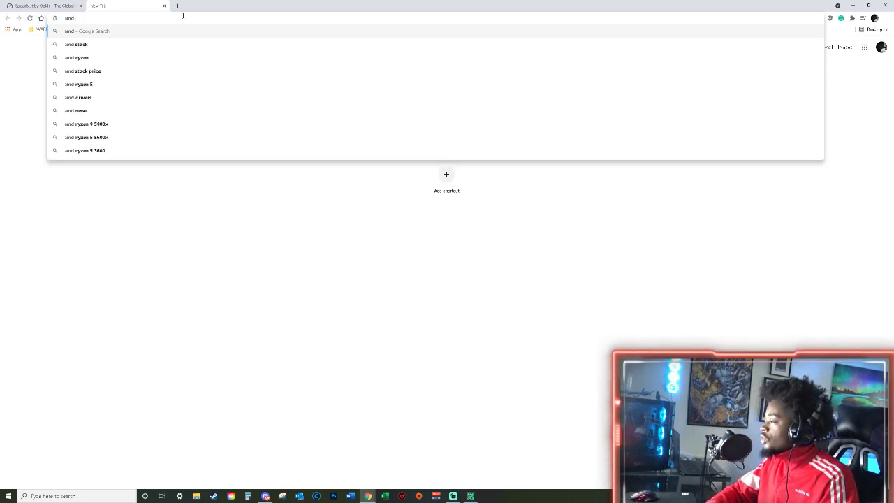
type(" rx 5")
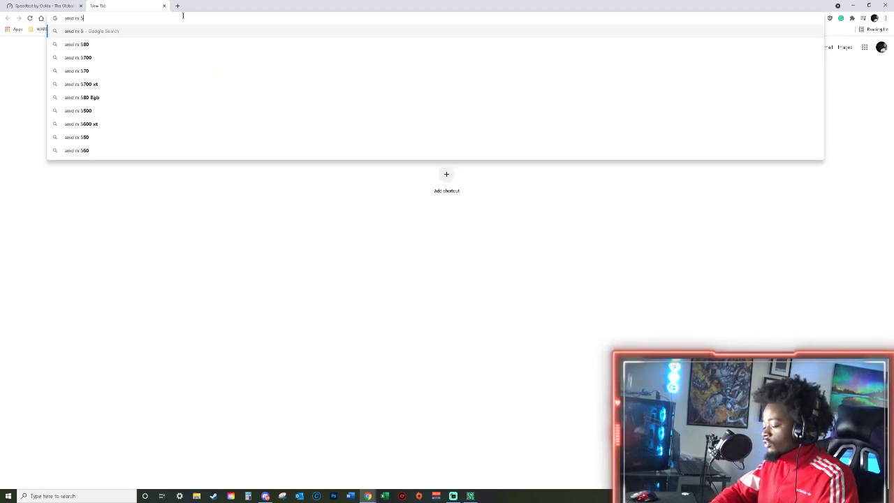
type("80 graphic drivers")
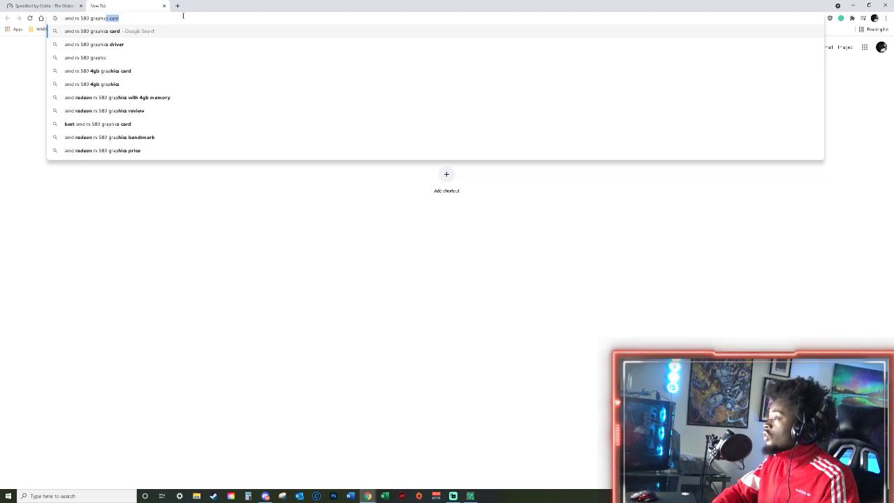
key("Return")
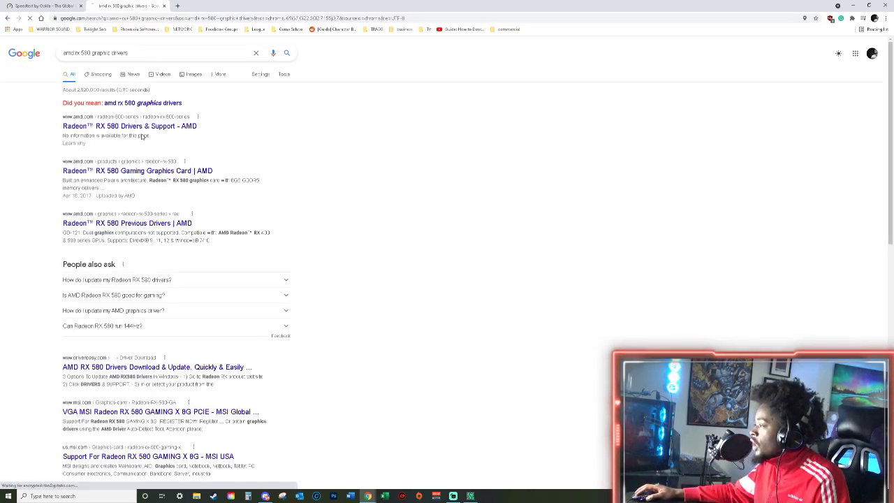
Open AMD's Radeon RX 580 Drivers & Support page and expand the Windows 10 - 64-Bit Edition downloads.
left_click(141, 128)
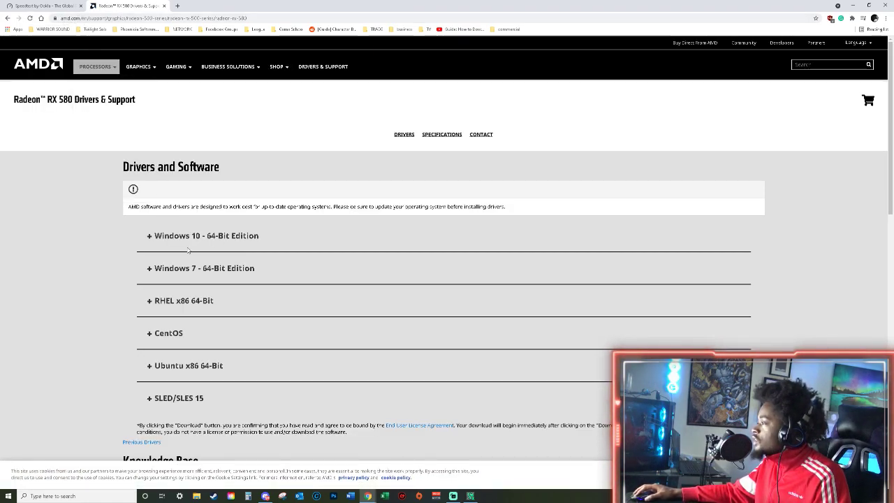
scroll(174, 189, "down", 1)
left_click(148, 201)
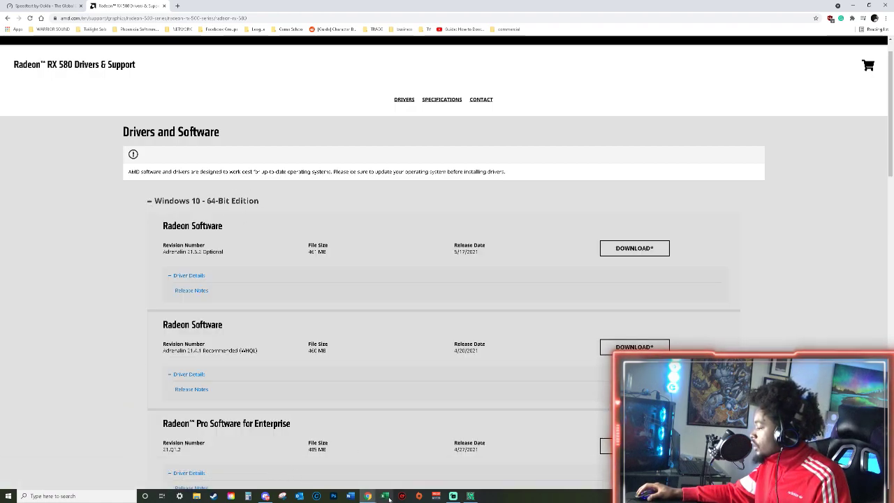
Launch the DirectX Diagnostic Tool with dxdiag.
key("super")
type("dxdiag")
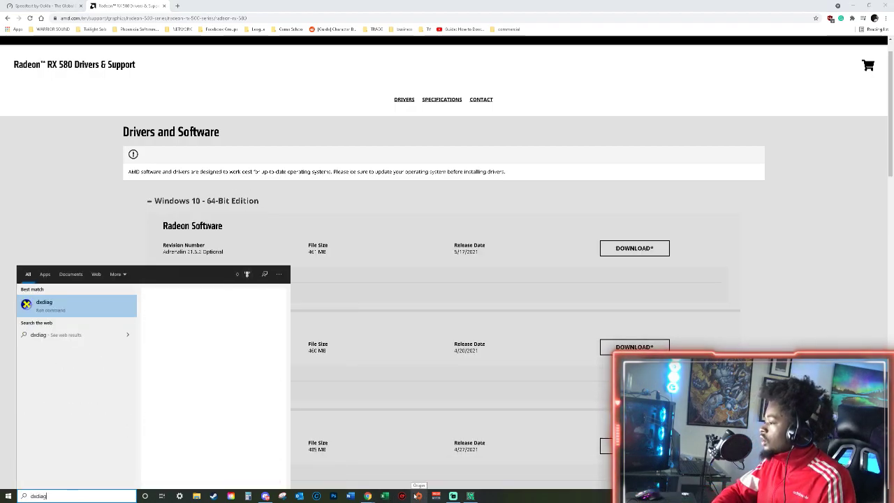
key("Return")
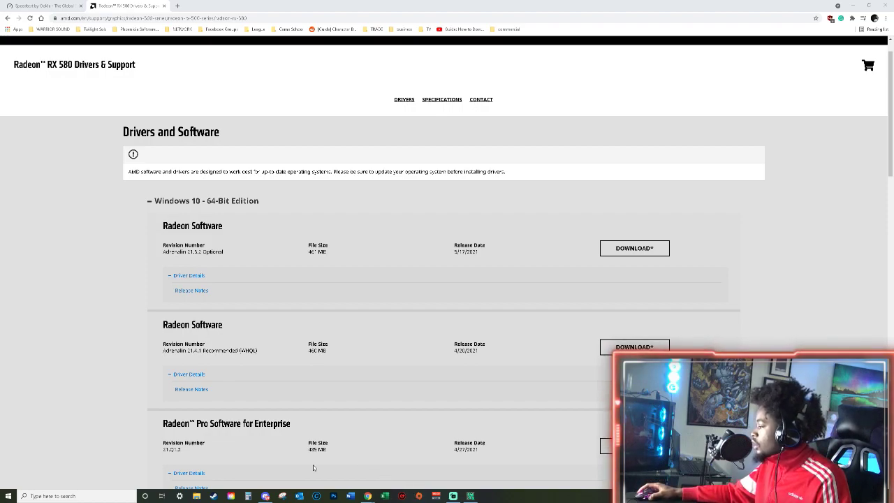
Check the system type in the System Information app, and close it and the DirectX Diagnostic Tool.
key("super")
type("system information")
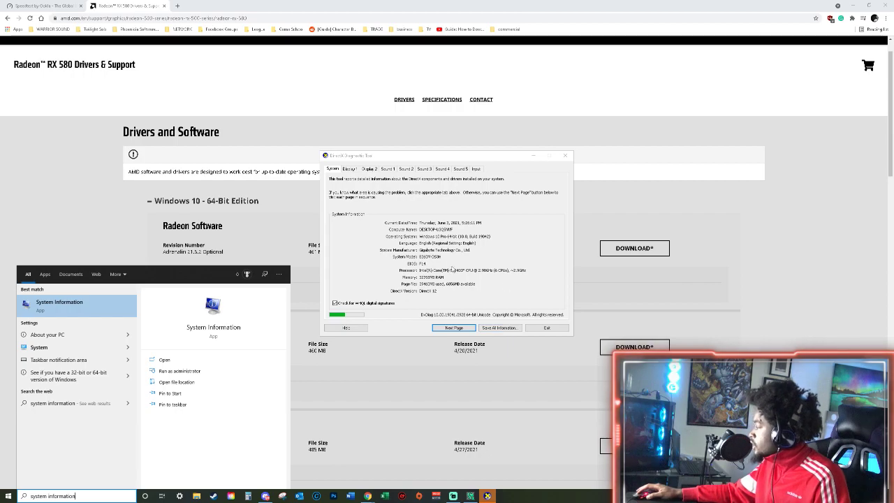
left_click(61, 306)
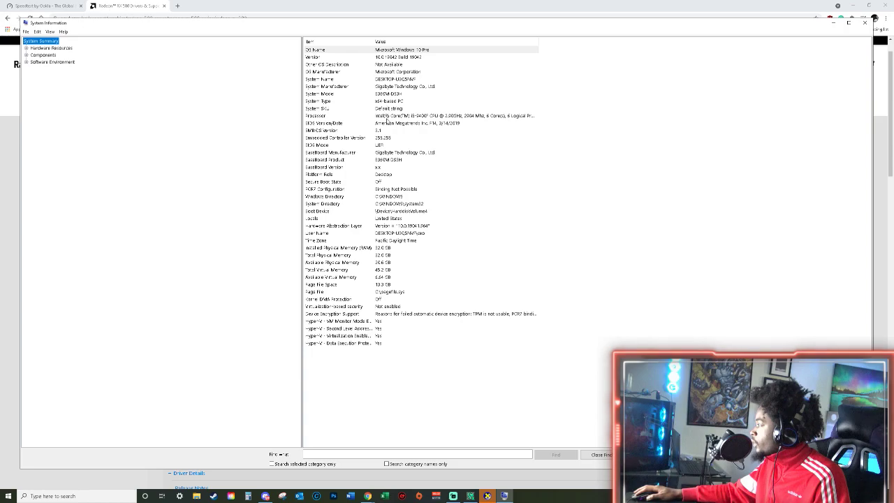
left_click(369, 101)
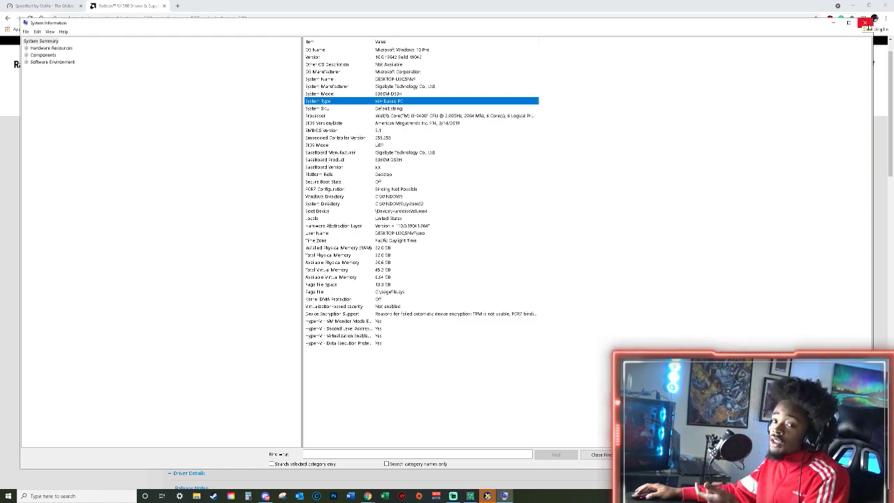
left_click(866, 24)
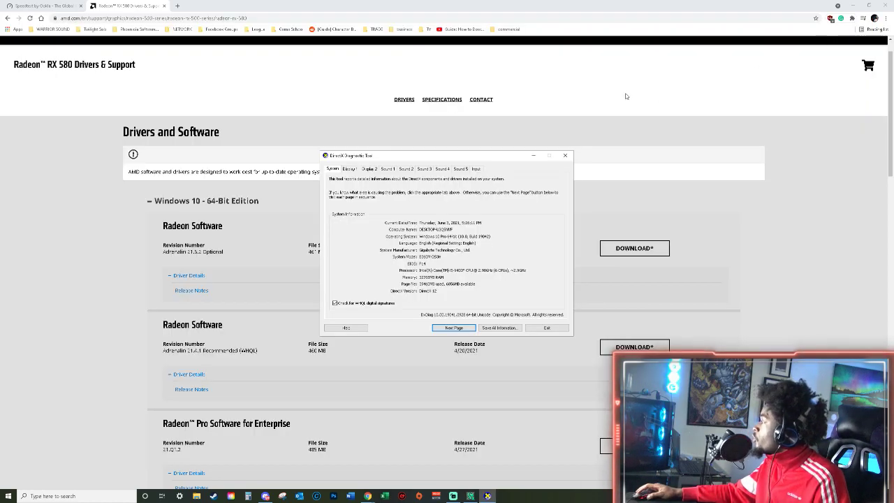
left_click(565, 155)
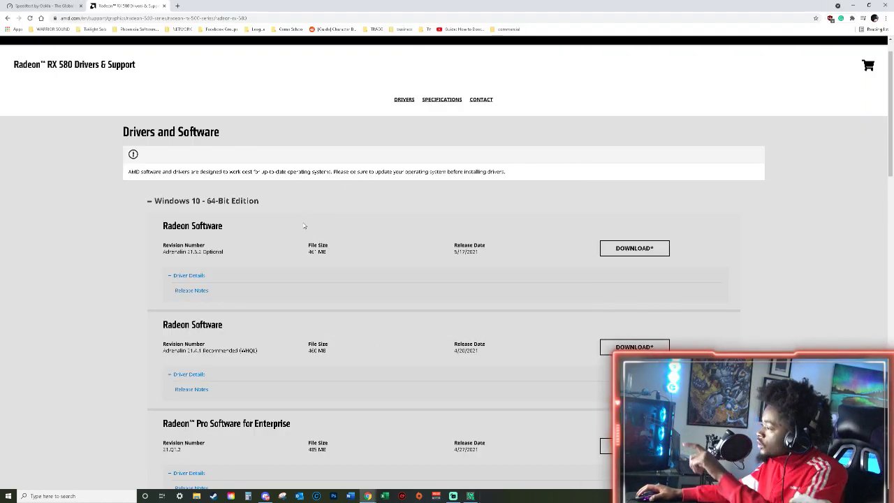
Review the Radeon Software, Pro Software for Enterprise and Auto-Detect and Install drivers offered for Windows 10.
scroll(305, 230, "down", 3)
scroll(308, 231, "up", 1)
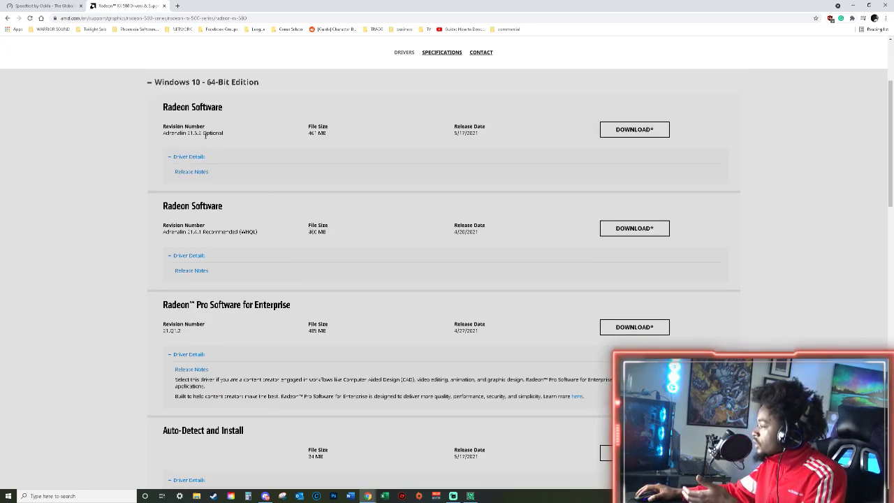
scroll(304, 159, "down", 1)
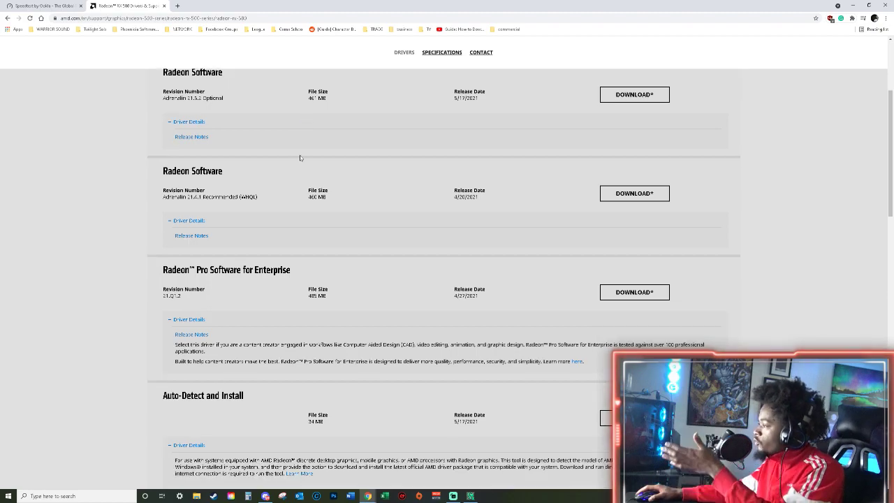
scroll(236, 356, "down", 2)
scroll(228, 252, "up", 6)
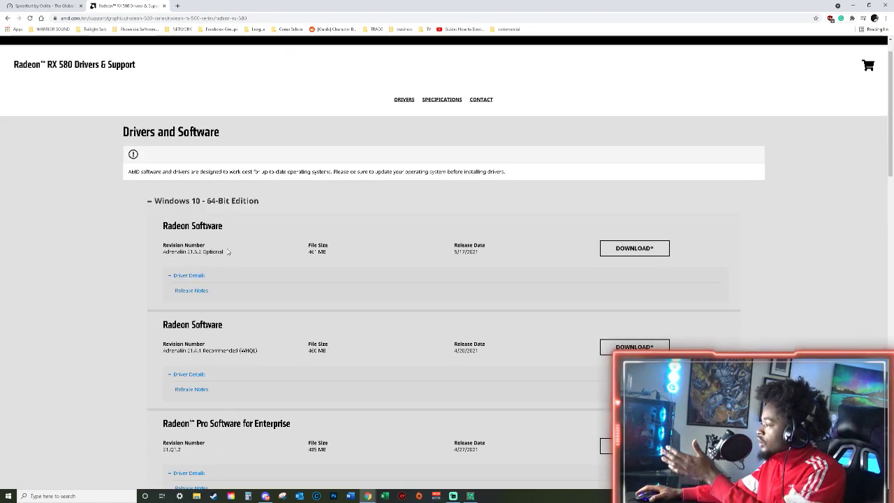
scroll(227, 251, "down", 7)
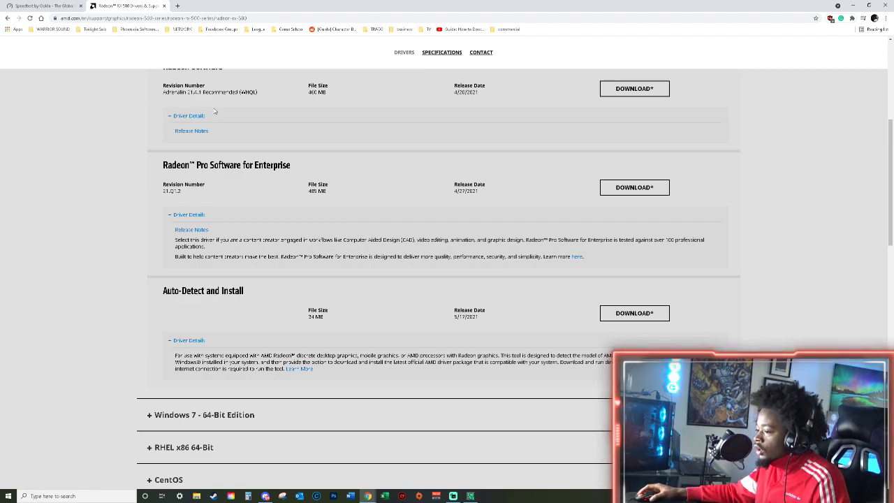
Check the installed driver version in AMD Radeon Software, and bring up its Home page over the Soulworker game.
key("alt+r")
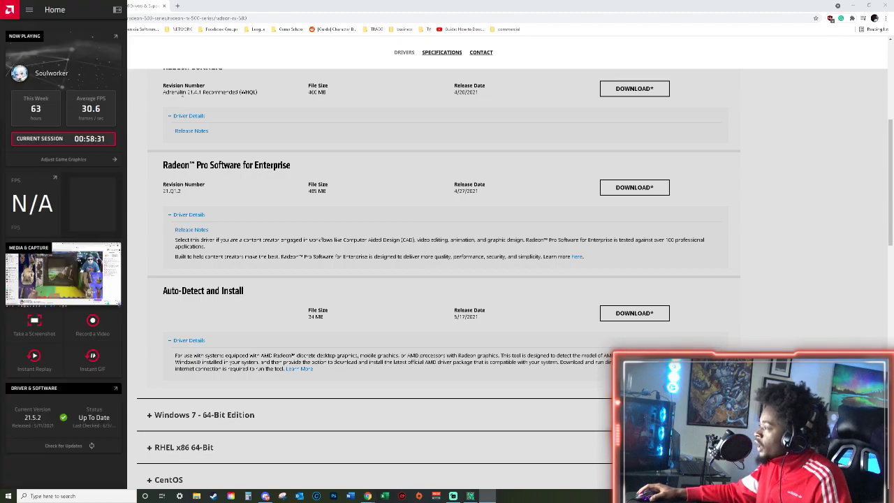
key("super")
type("amd")
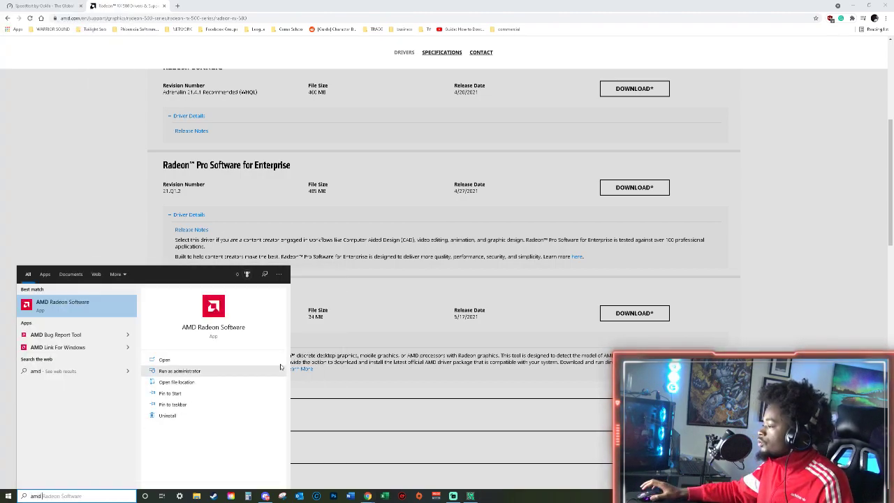
left_click(107, 307)
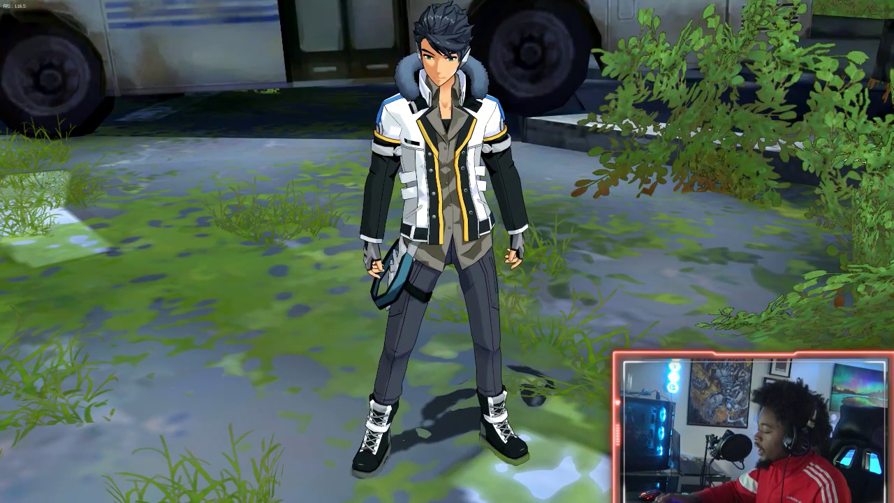
key("Escape")
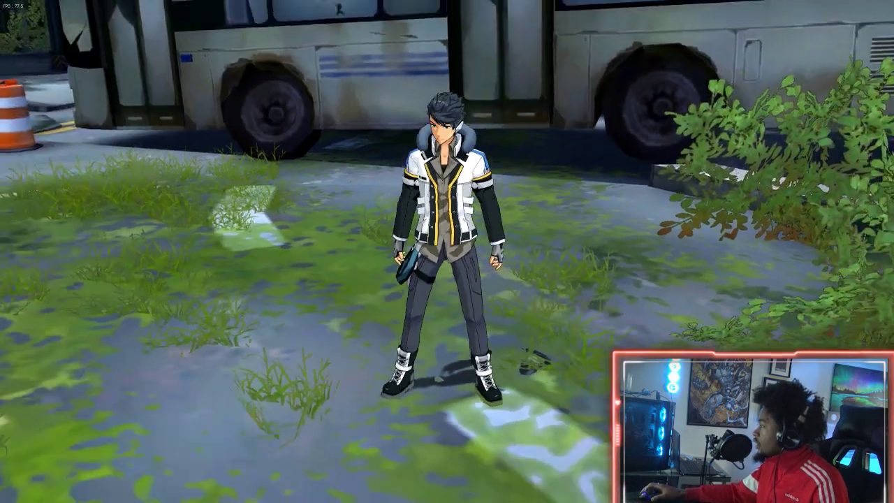
key("alt+r")
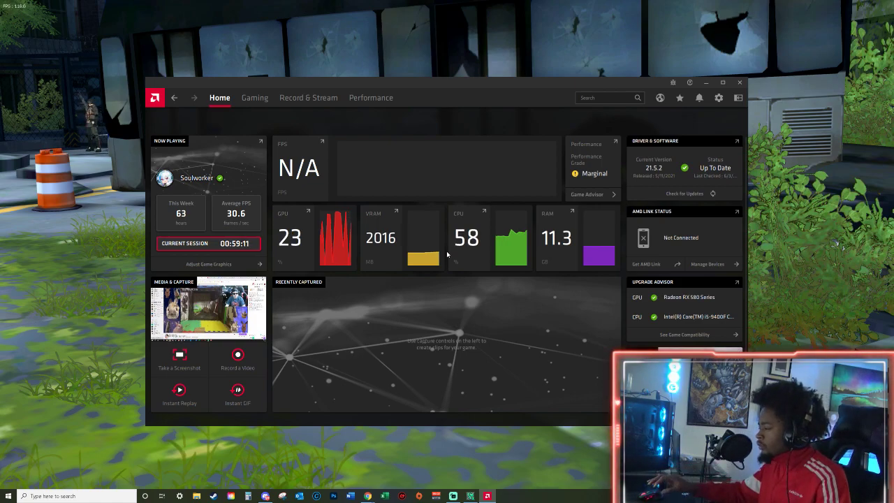
Find the display resolution in the Windows Display settings, and close Settings.
key("super")
type("system information")
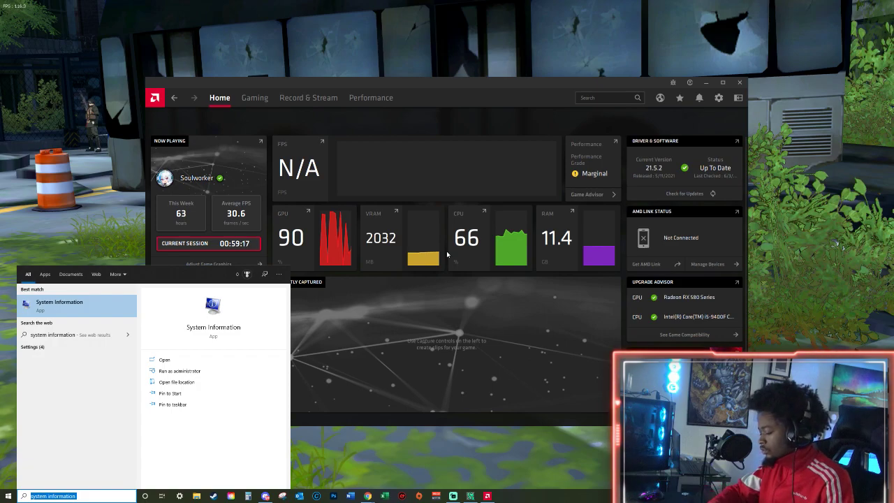
type("resoluti")
key("Return")
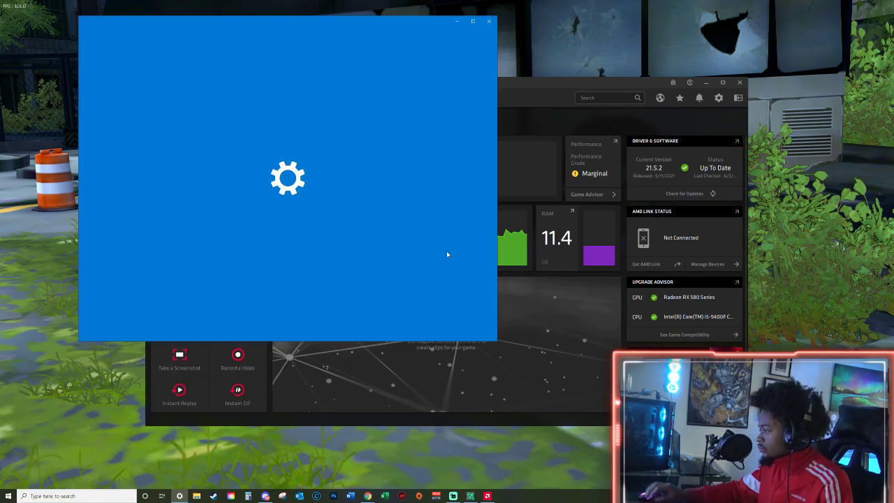
scroll(274, 224, "down", 1)
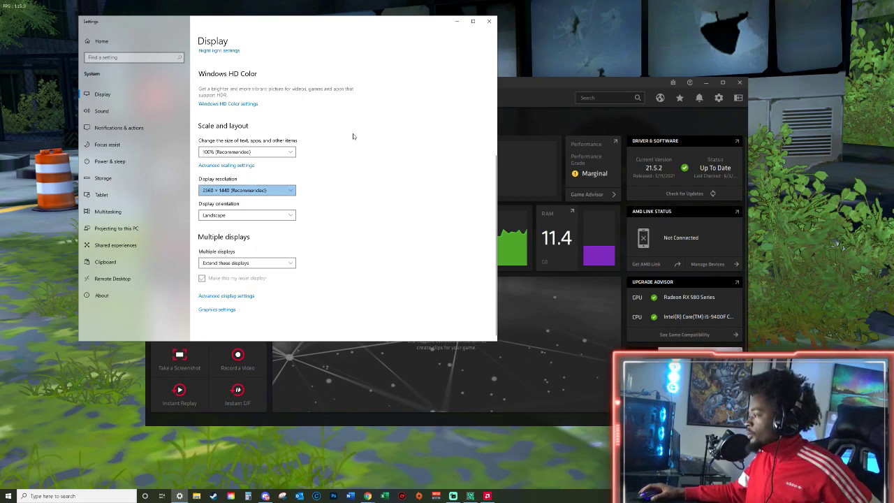
left_click(490, 22)
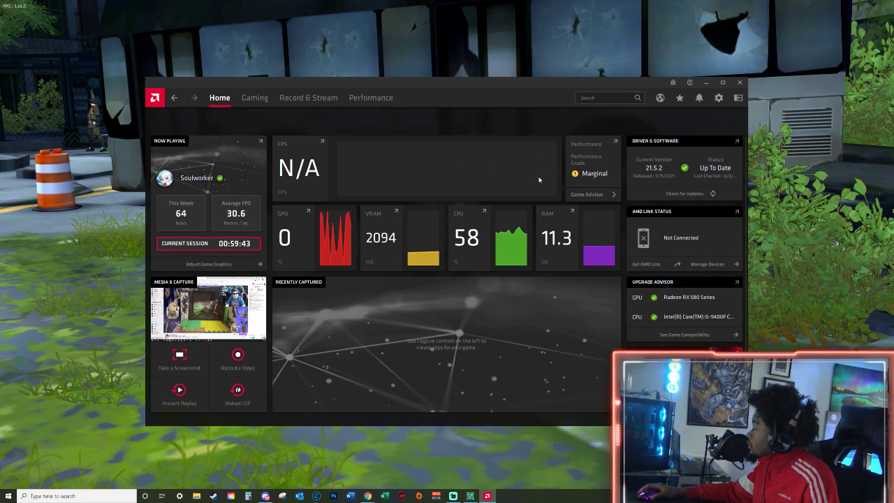
Open Soulworker's gaming page in AMD Radeon Software, and review its compatibility, performance report and graphics settings.
left_click(259, 104)
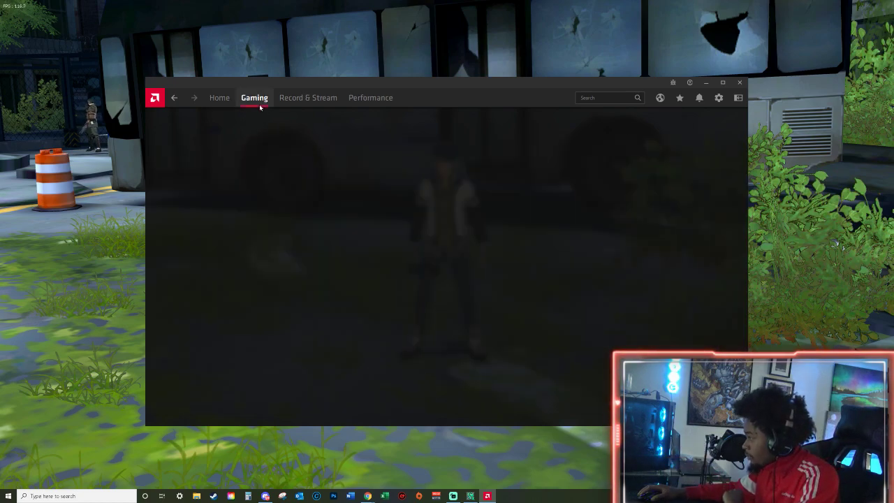
scroll(270, 170, "down", 1)
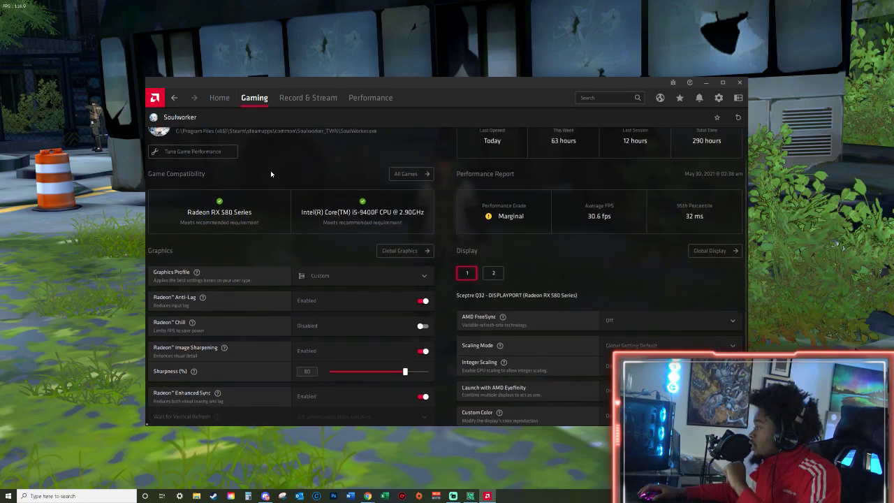
scroll(273, 172, "down", 1)
scroll(279, 169, "up", 2)
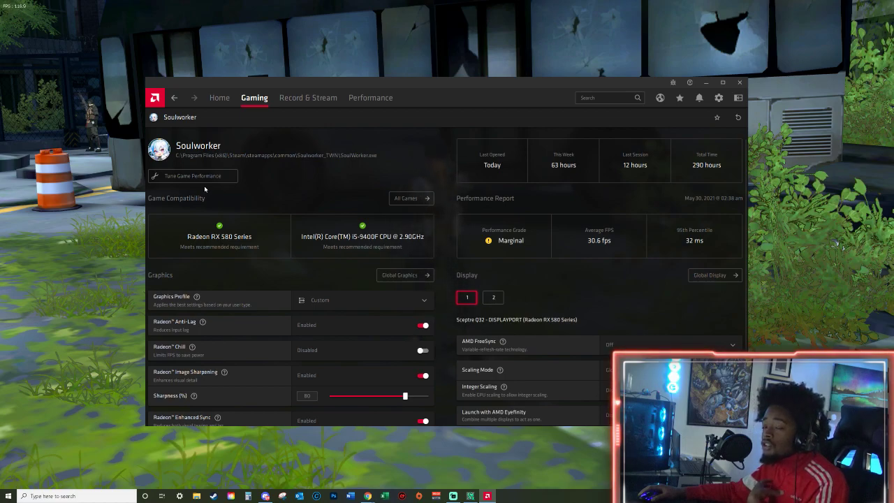
scroll(370, 263, "down", 2)
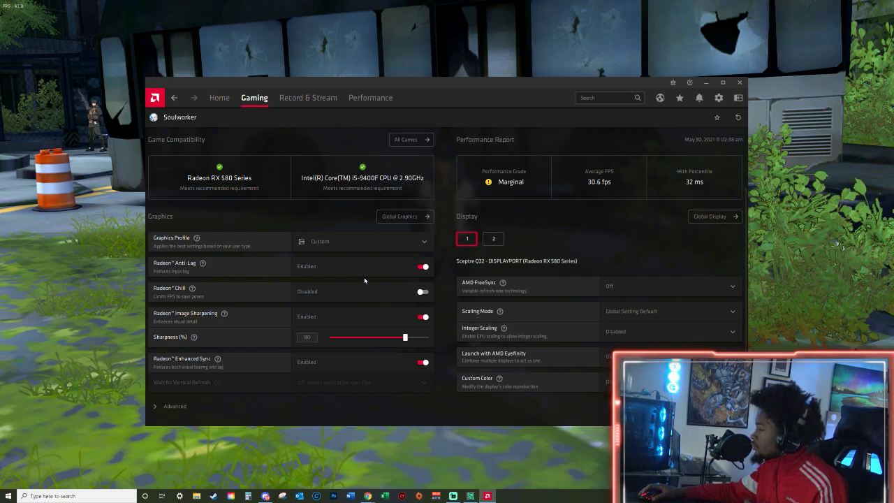
Look over the available graphics profiles for Soulworker while keeping Custom, and compare the settings of displays 2 and 1.
left_click(361, 247)
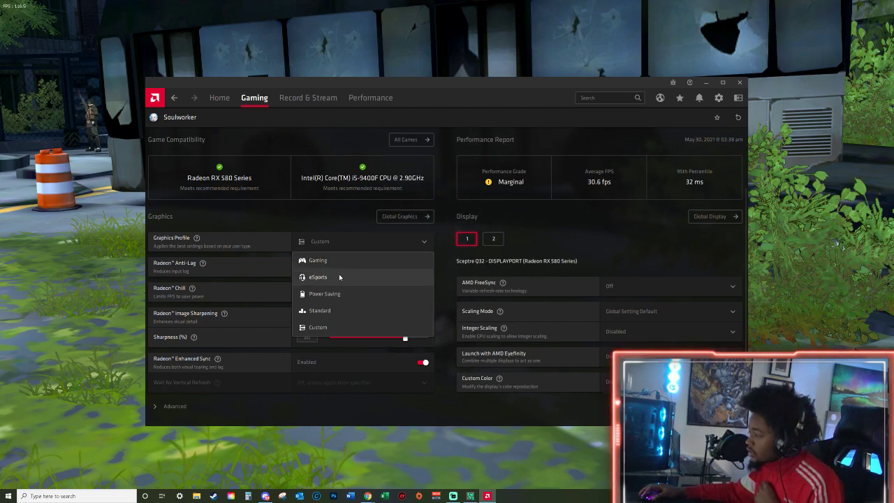
left_click(328, 219)
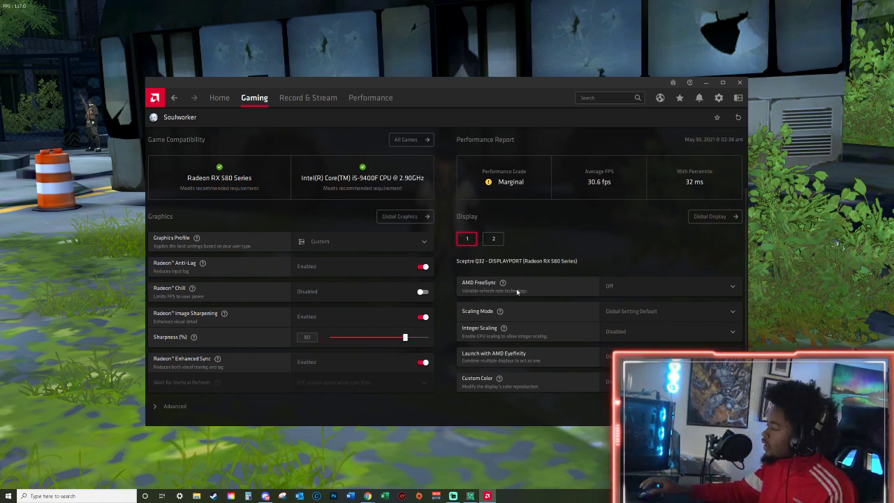
left_click(494, 239)
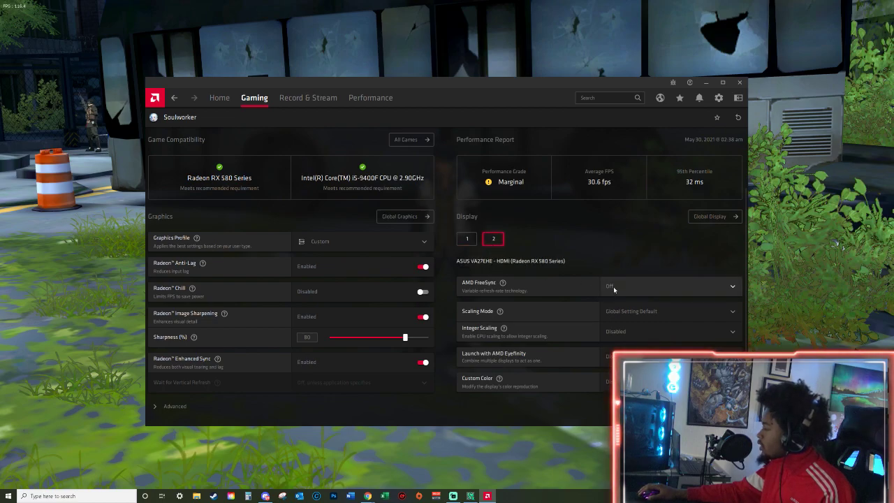
left_click(471, 242)
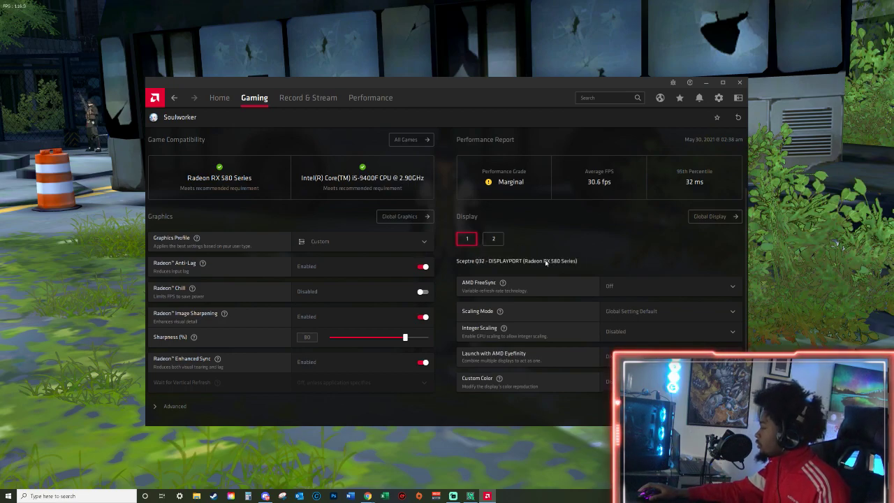
Look over the Scaling Mode options for display 1, and read the Scaling Mode and Integer Scaling descriptions.
left_click(644, 314)
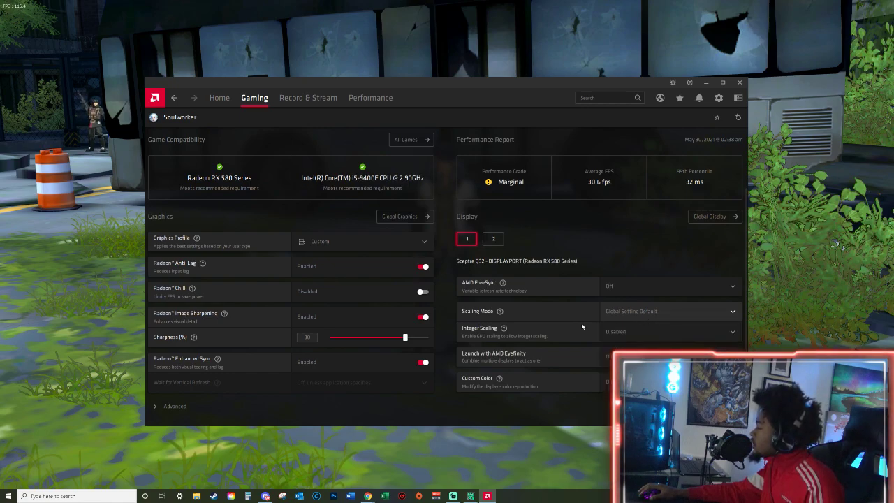
mouse_move(501, 313)
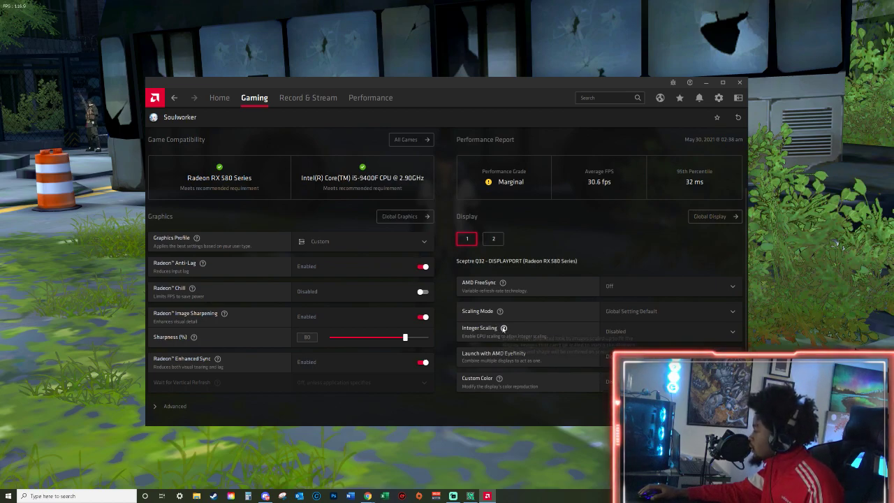
mouse_move(504, 329)
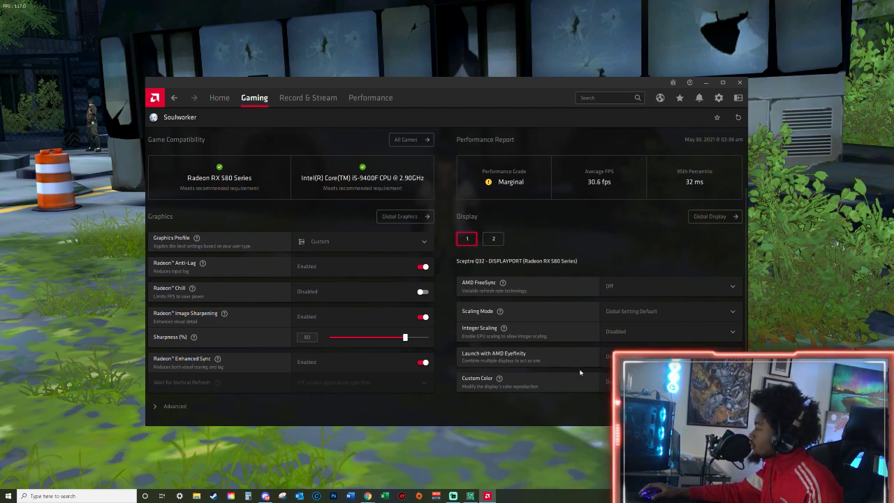
Expand Soulworker's advanced graphics settings, and review the Anti-Aliasing and Anti-Aliasing Method options, keeping Use application settings and Multisampling.
left_click(366, 405)
scroll(367, 404, "down", 3)
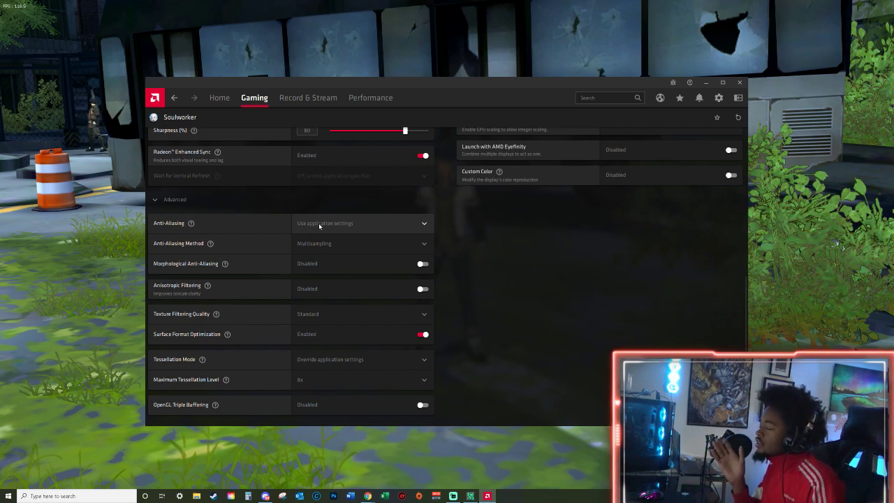
scroll(319, 222, "up", 2)
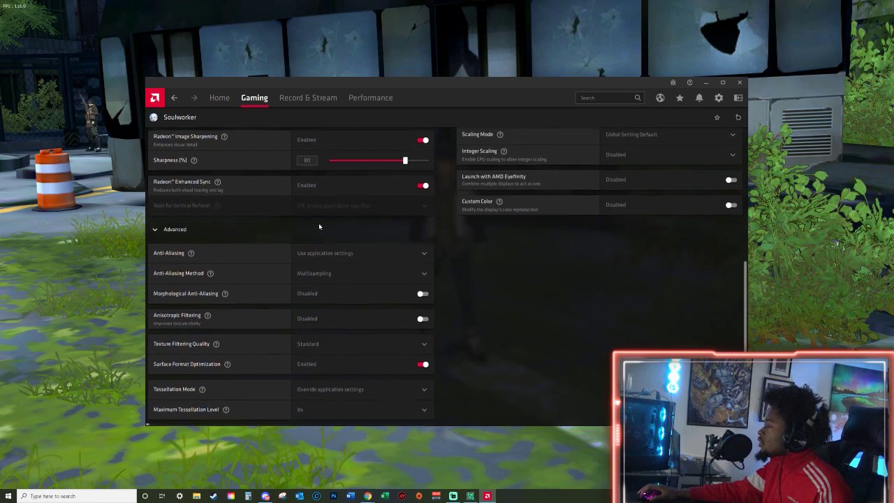
scroll(322, 224, "down", 2)
left_click(324, 223)
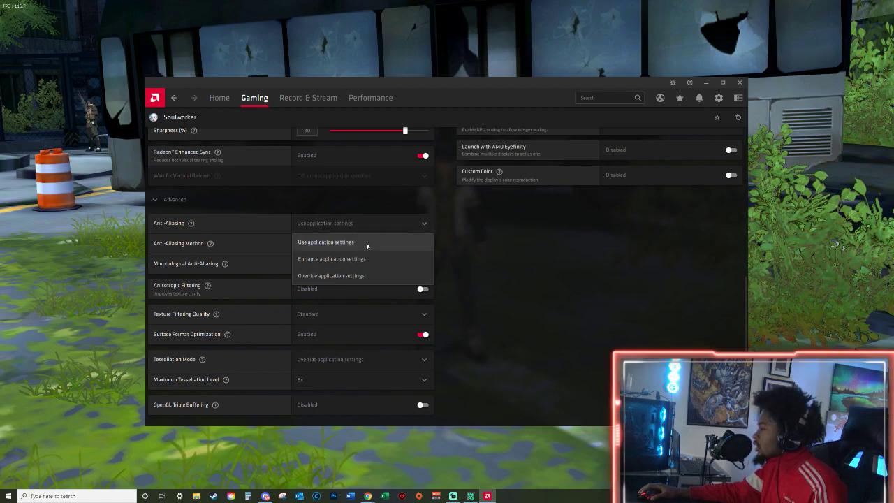
left_click(462, 294)
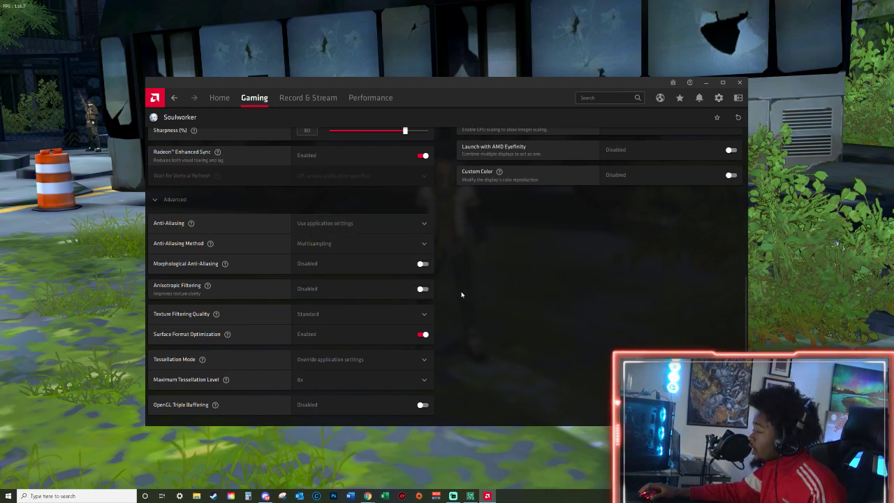
left_click(419, 244)
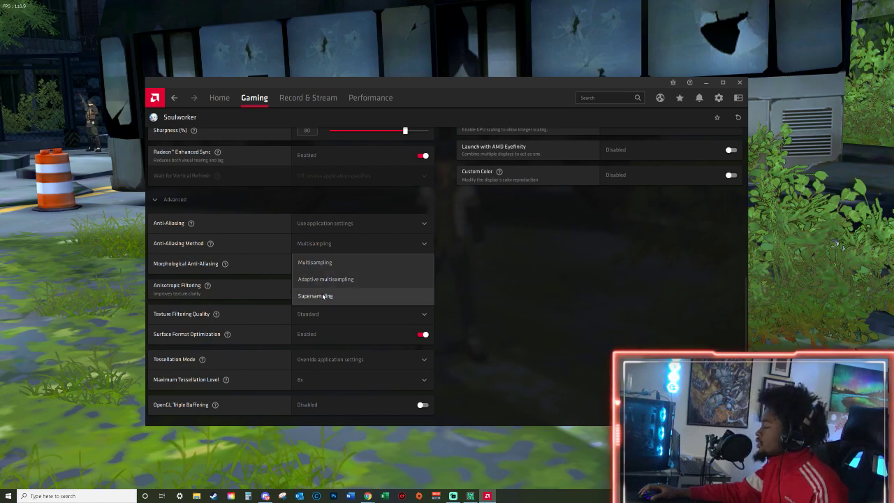
left_click(419, 306)
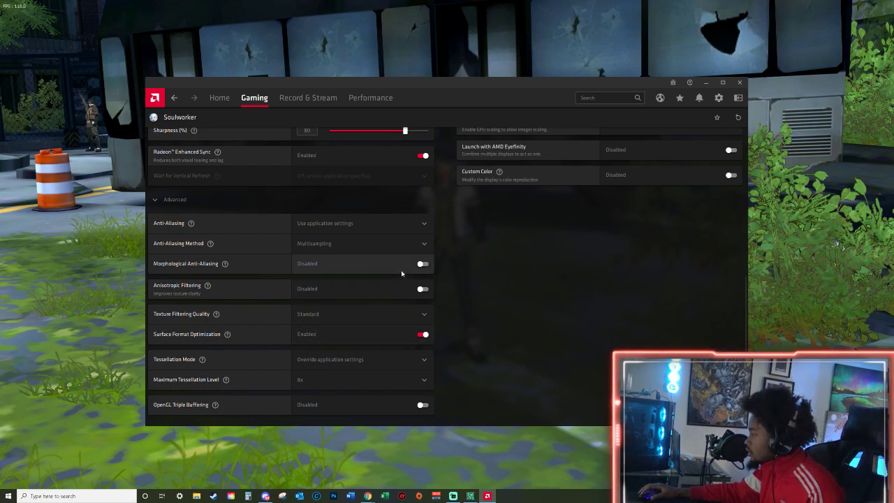
left_click(408, 228)
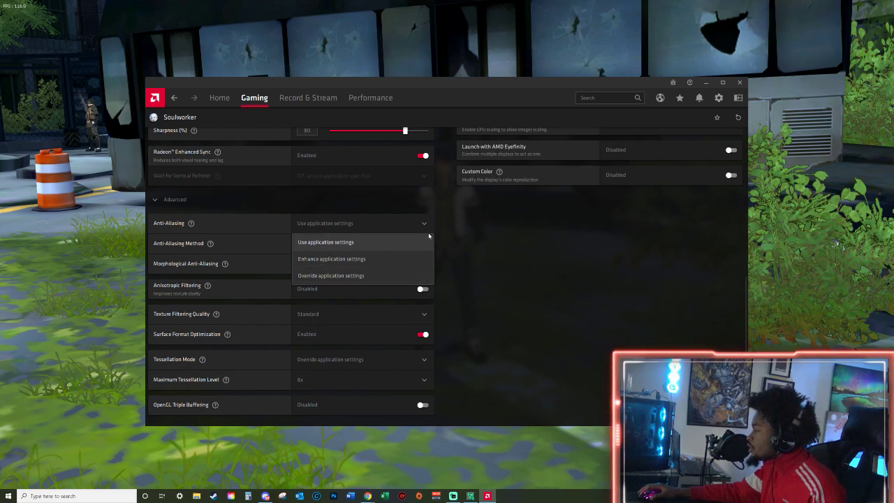
left_click(429, 238)
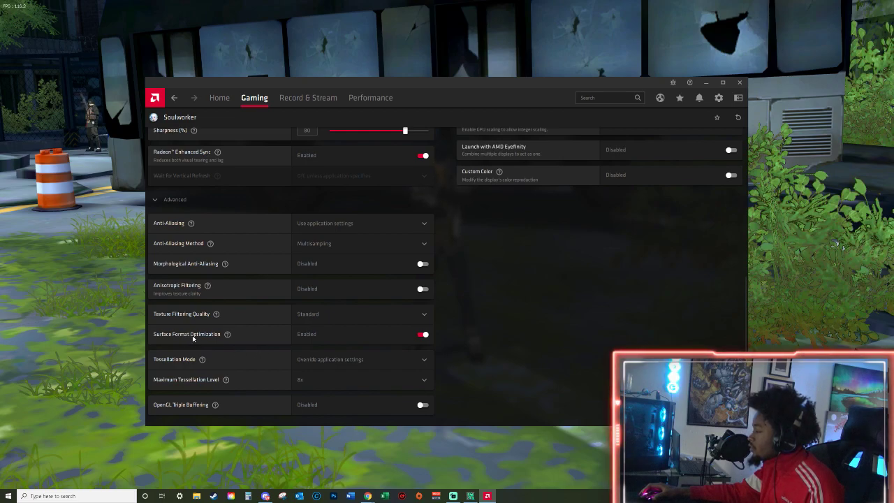
Read the Surface Format Optimization description, and turn Anisotropic Filtering on and back off.
mouse_move(228, 336)
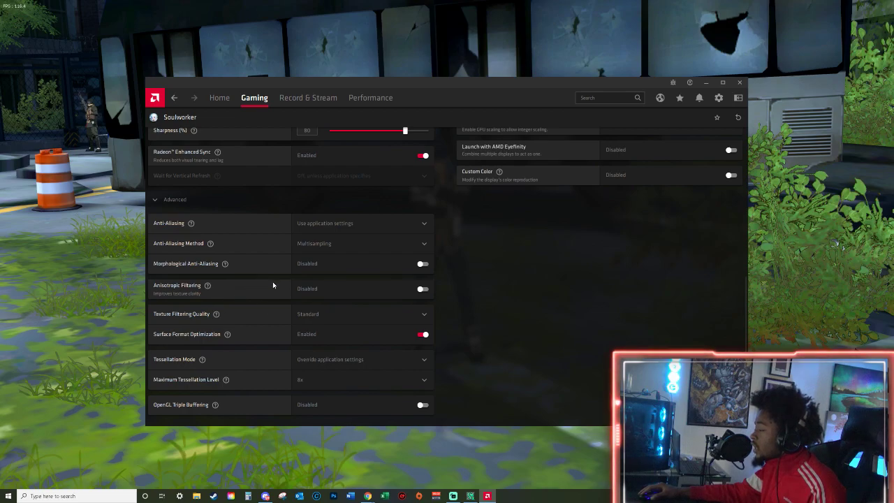
left_click(314, 289)
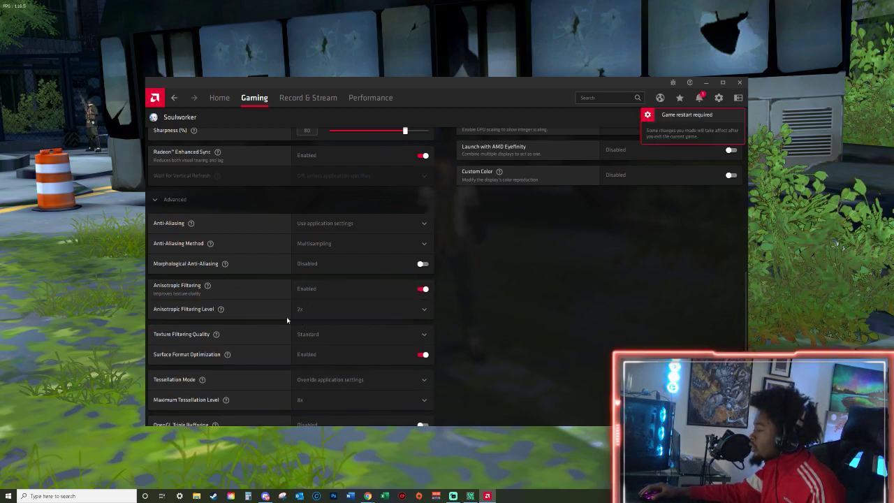
left_click(325, 295)
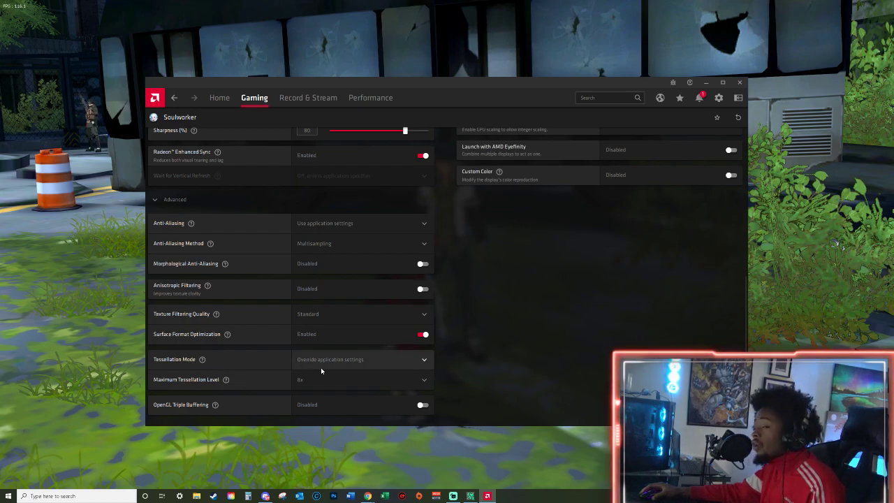
Read the Tessellation Mode description and review the available Maximum Tessellation Level values, keeping 8x.
mouse_move(202, 359)
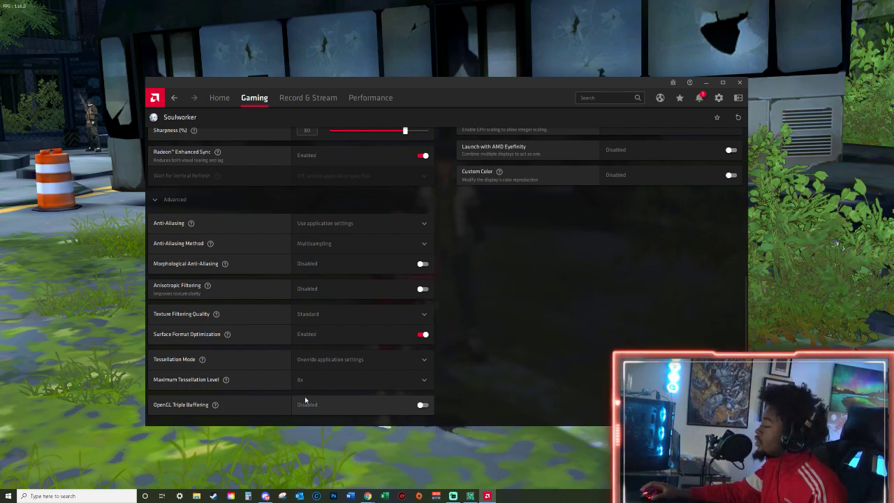
left_click(308, 383)
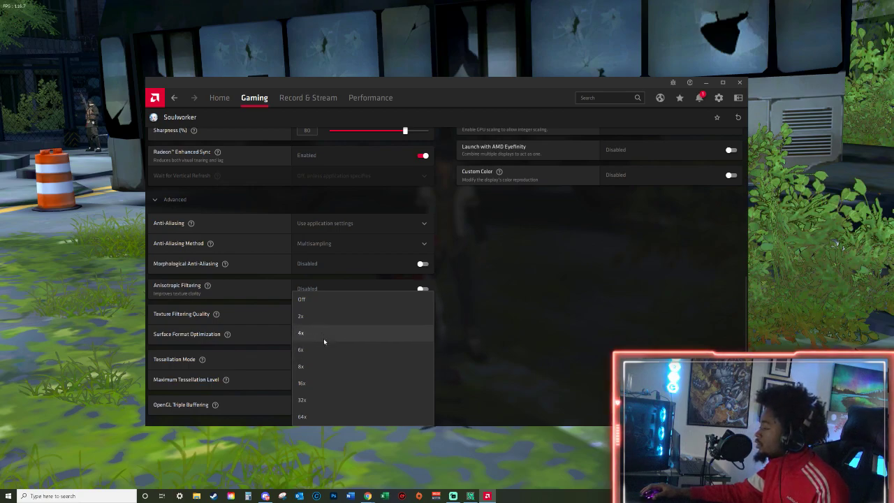
left_click(465, 375)
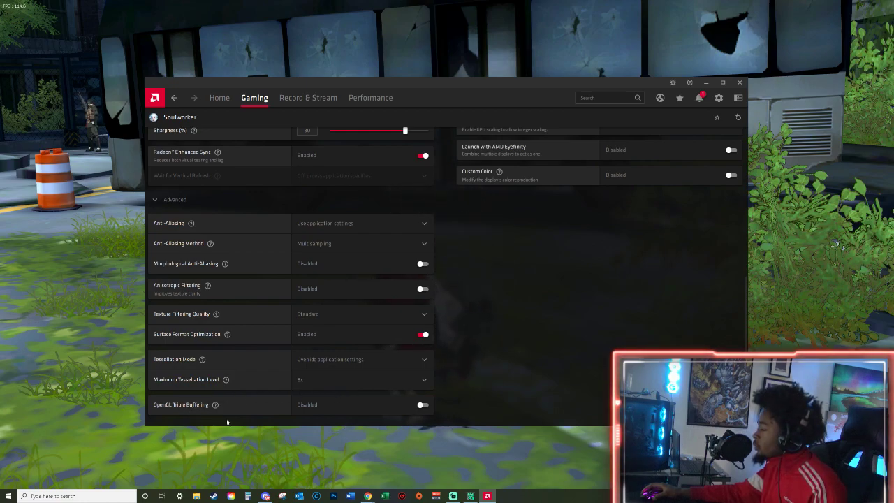
scroll(530, 392, "up", 1)
scroll(531, 392, "up", 5)
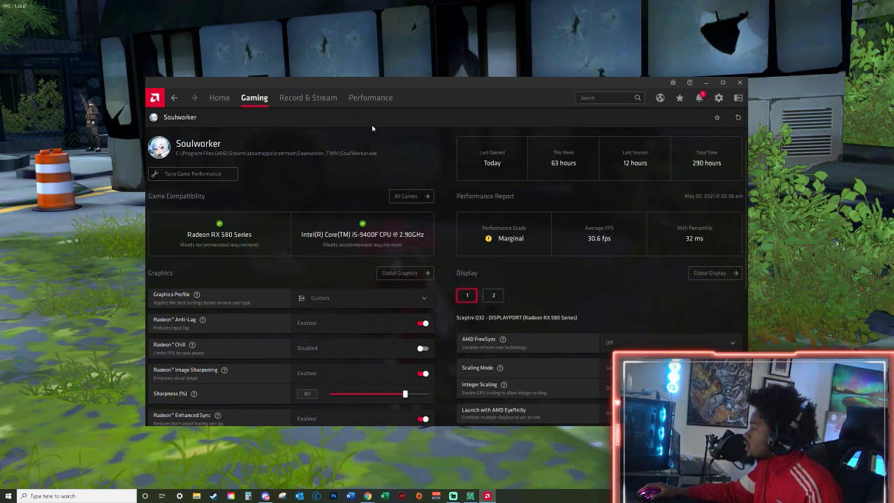
Look through the Performance metrics and tuning pages, and close AMD Radeon Software.
left_click(369, 98)
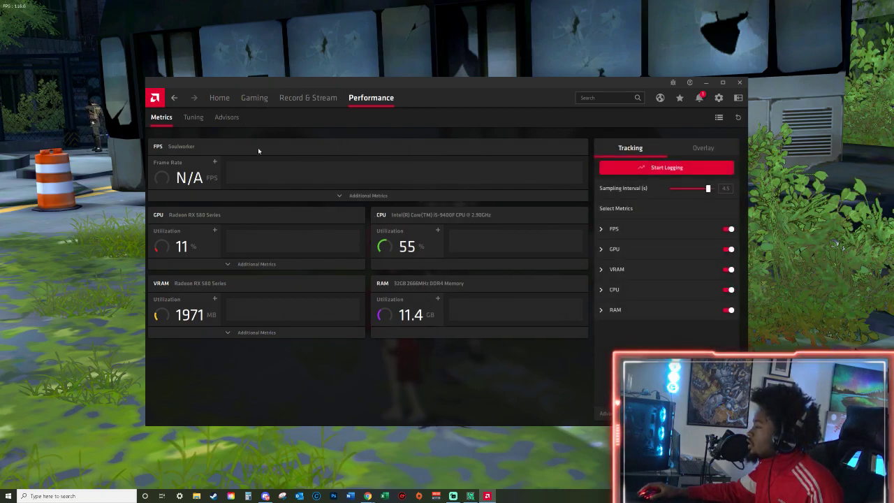
left_click(194, 117)
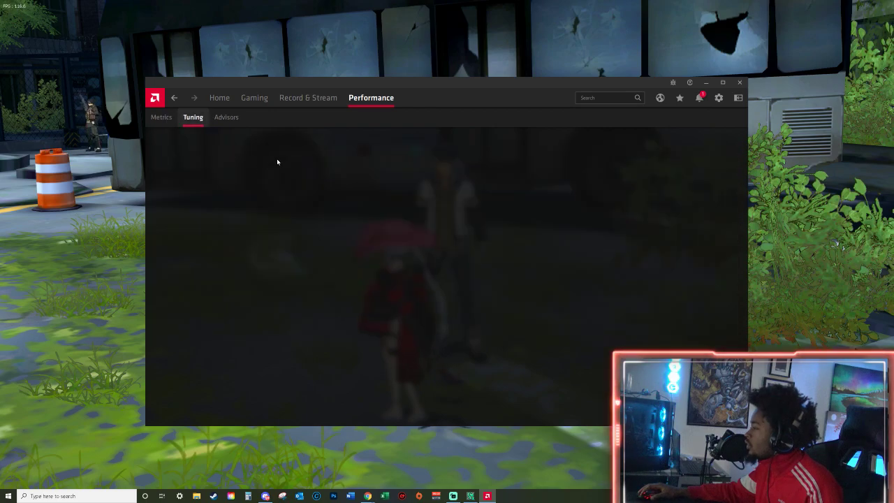
left_click(162, 117)
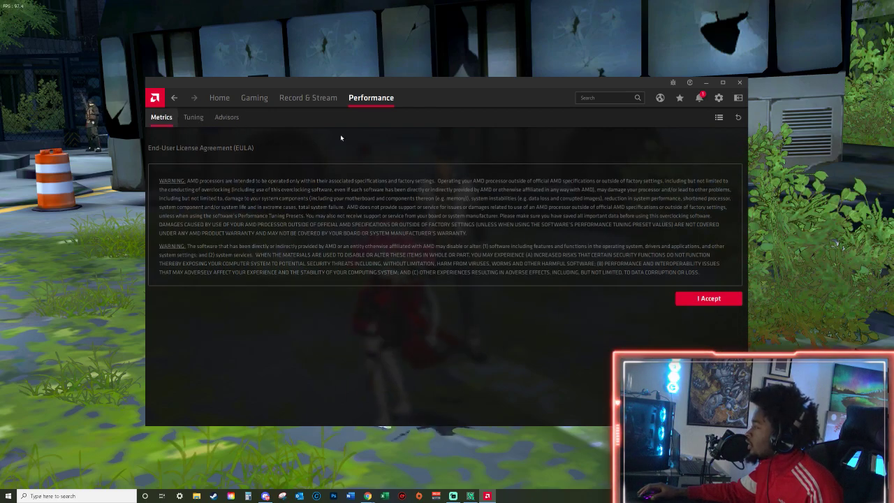
left_click(740, 82)
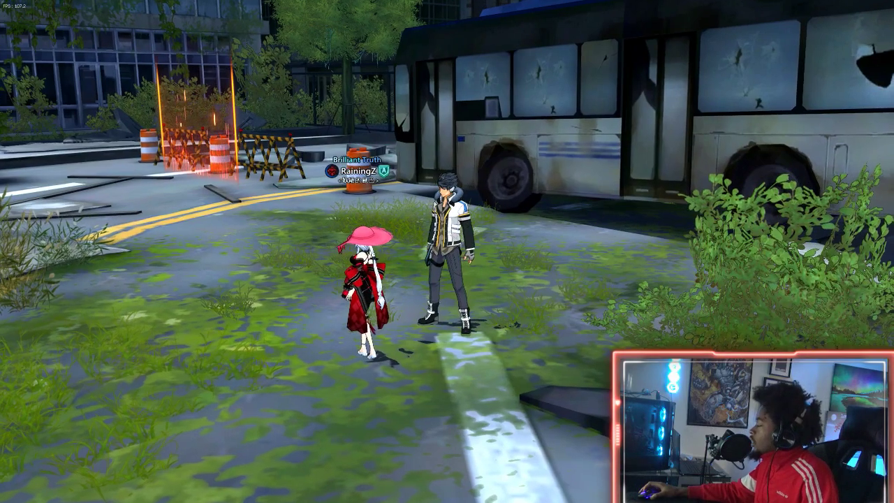
Bring back the hidden Soulworker interface, and open the game's Settings window.
key("s")
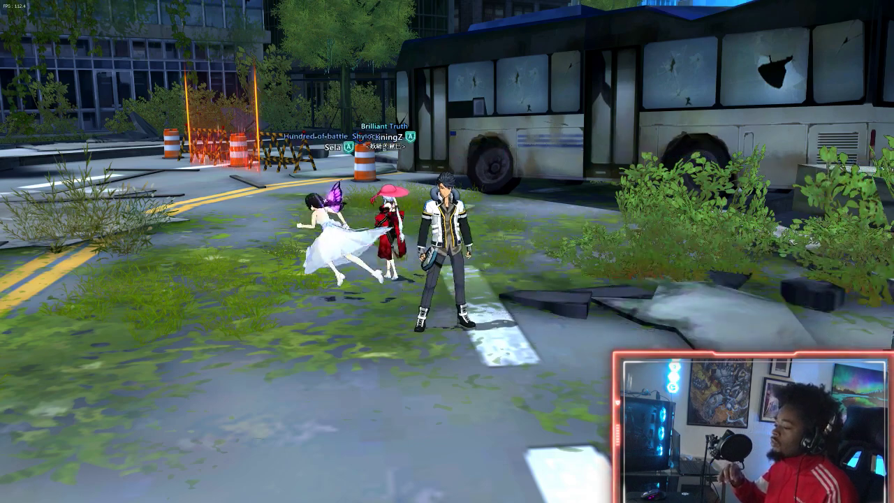
left_click_drag(229, 359, 197, 371)
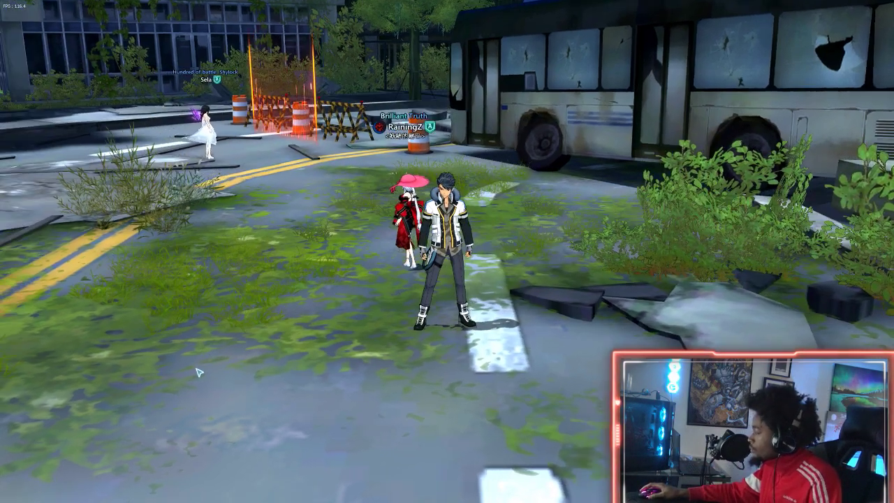
key("Escape")
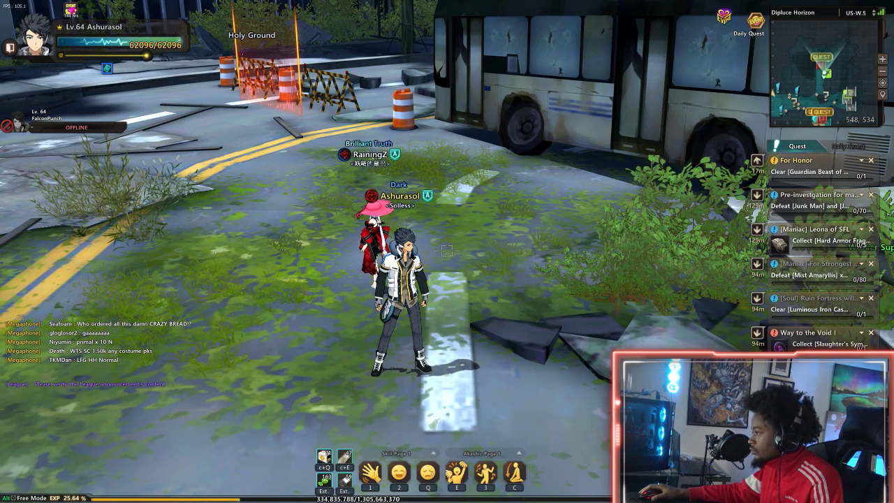
key("Escape")
left_click(456, 175)
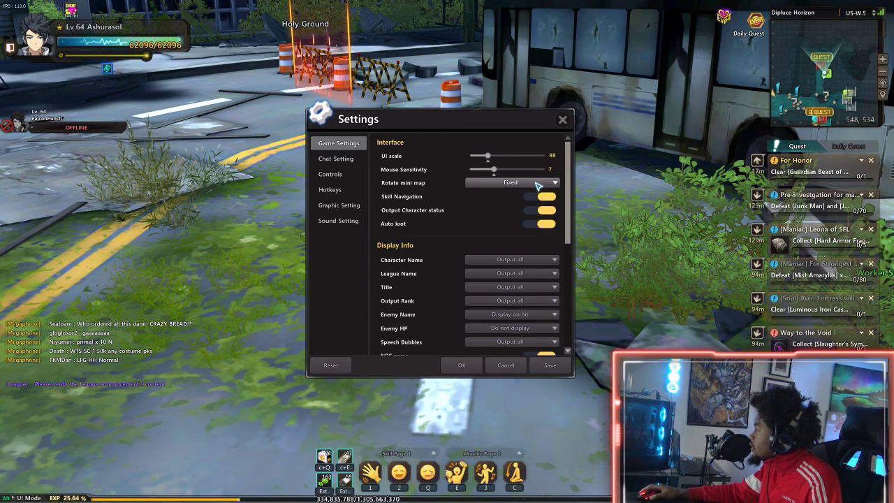
Review the Interface and Display Info options in Game Settings, and turn off FPS and Show Help window.
scroll(519, 247, "down", 3)
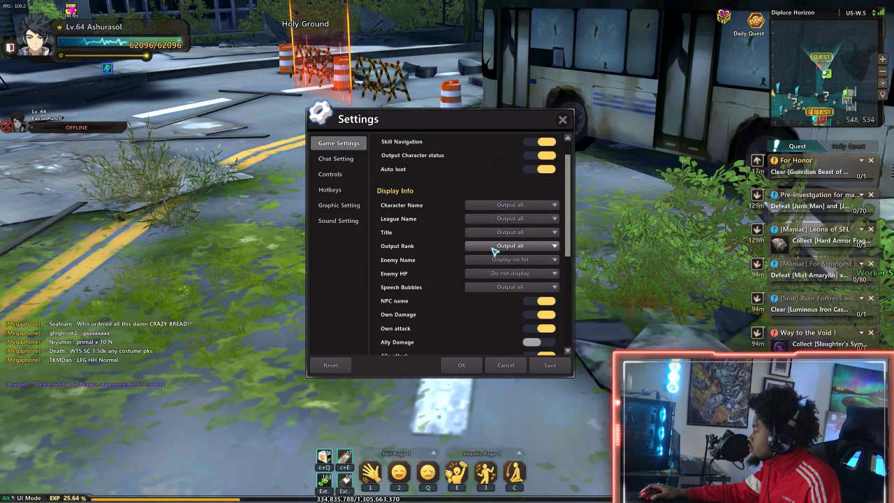
scroll(494, 250, "down", 1)
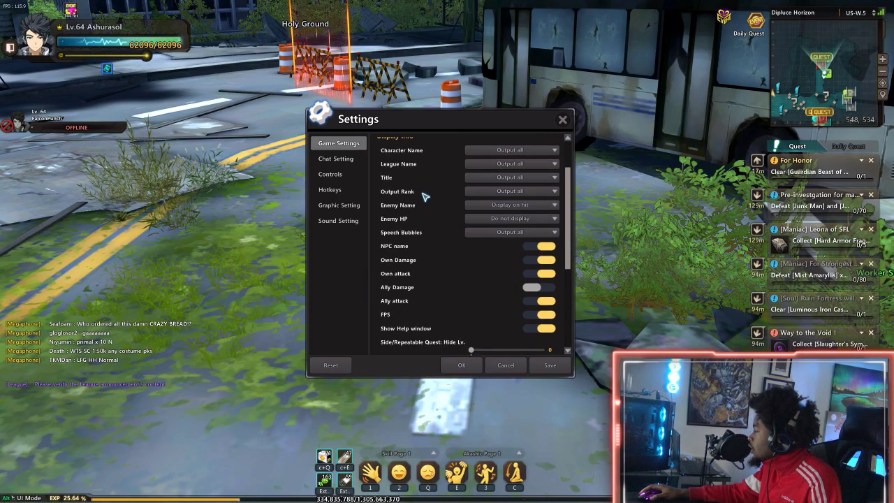
scroll(420, 177, "up", 1)
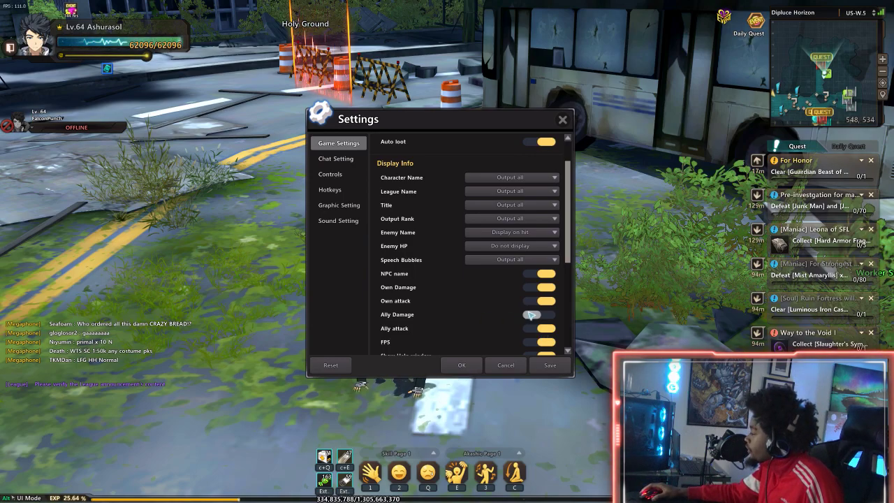
scroll(502, 310, "down", 2)
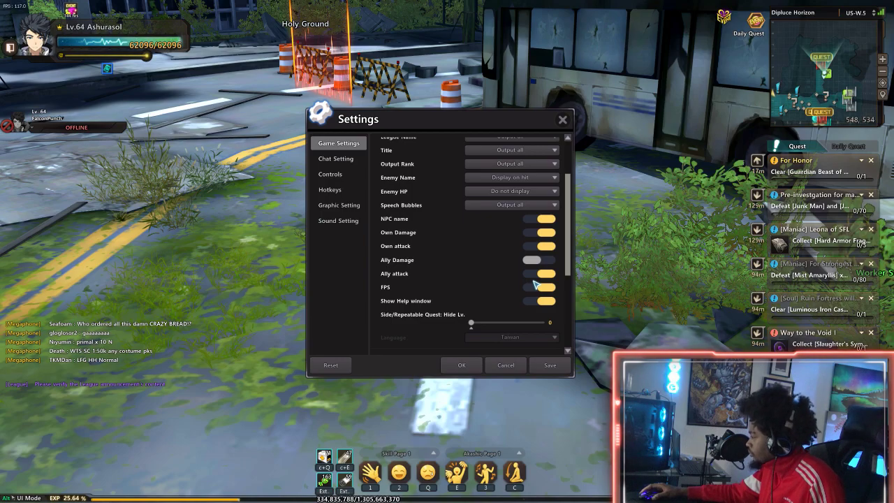
scroll(534, 283, "down", 1)
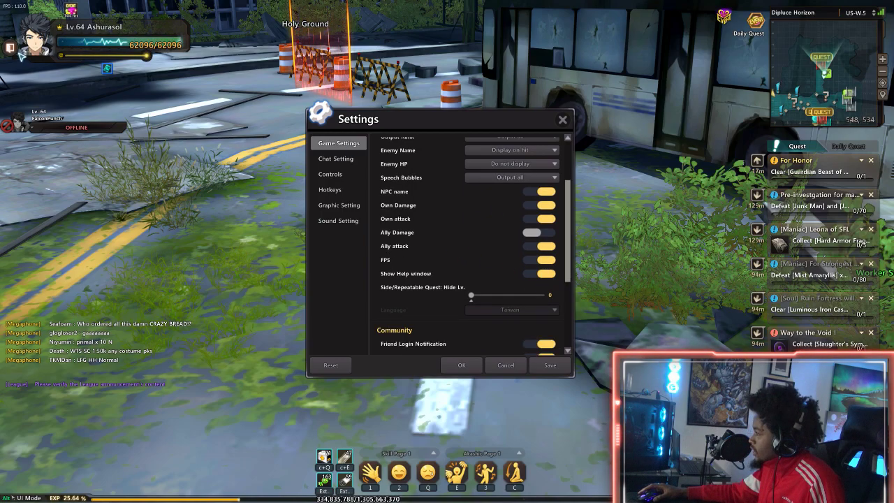
left_click(547, 262)
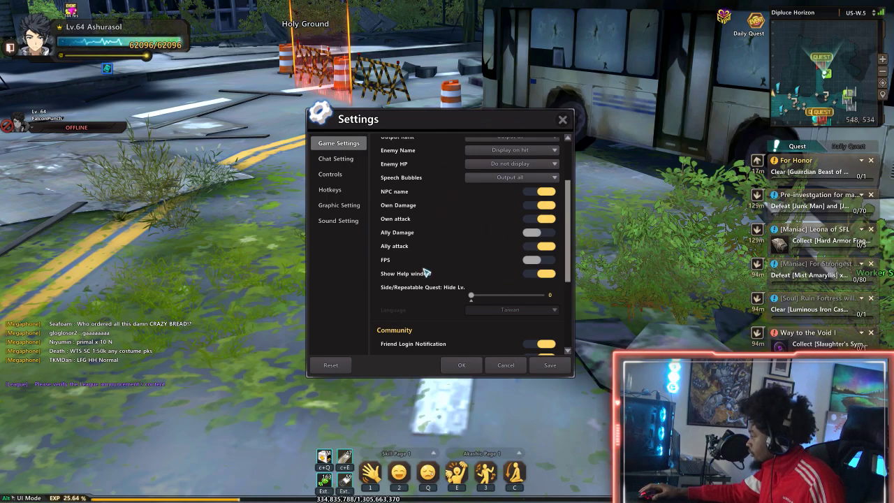
scroll(436, 294, "down", 1)
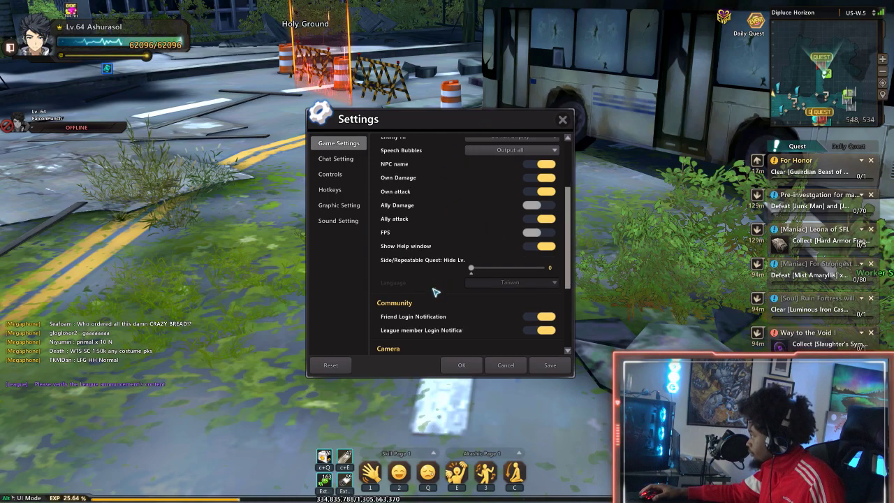
left_click(551, 250)
Look over the Community, Camera and Receive Message options in Game Settings.
scroll(509, 315, "down", 2)
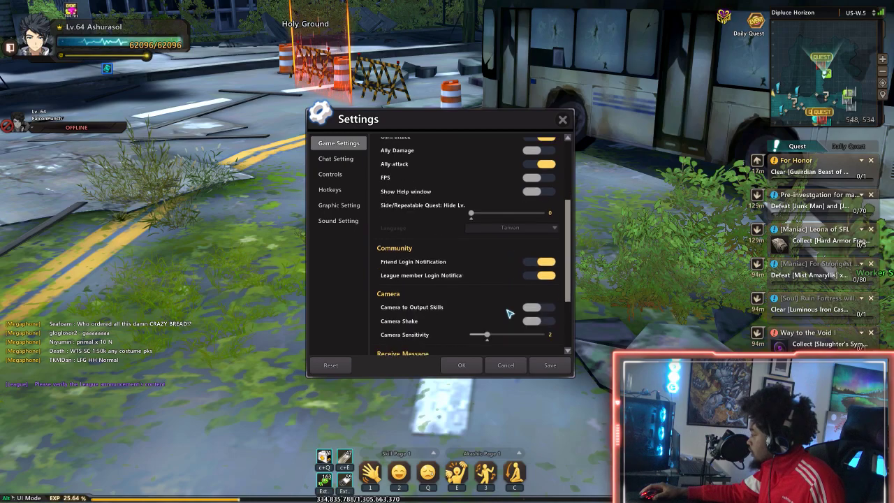
scroll(492, 313, "down", 1)
scroll(487, 312, "down", 3)
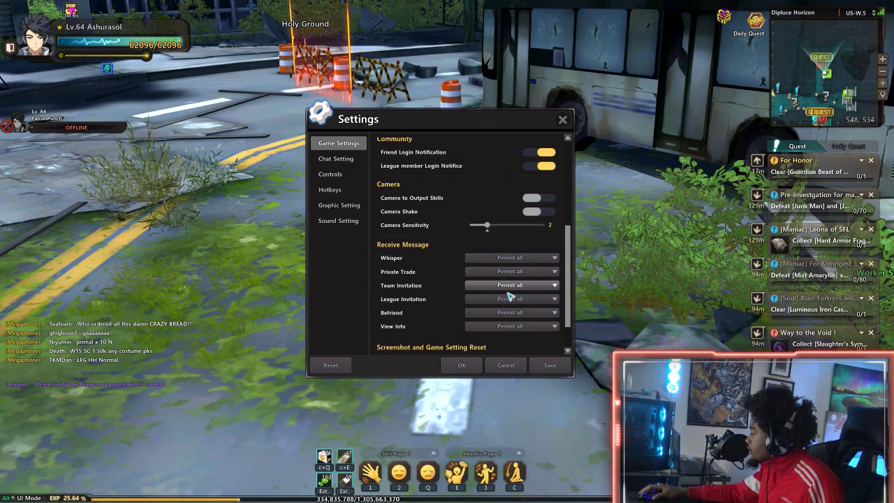
Look over the screenshot options in Game Settings, and review the Screen Mode choices and quality options in Graphic Setting.
scroll(510, 304, "down", 3)
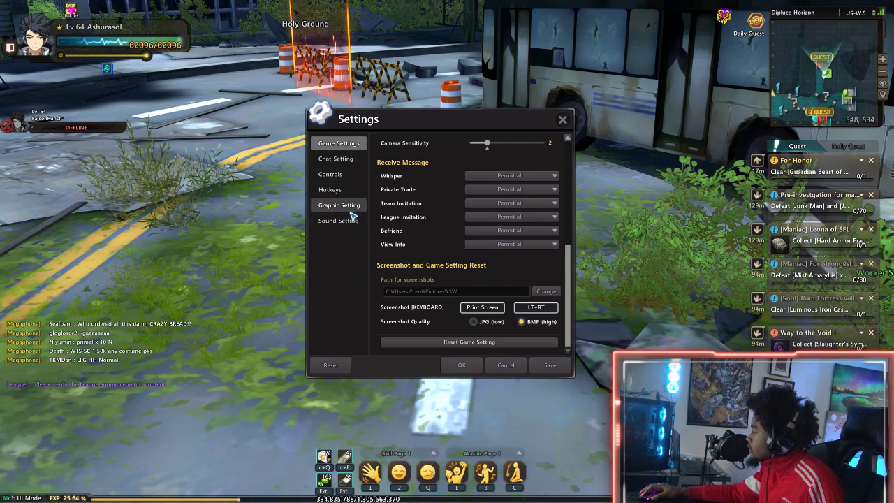
left_click(351, 210)
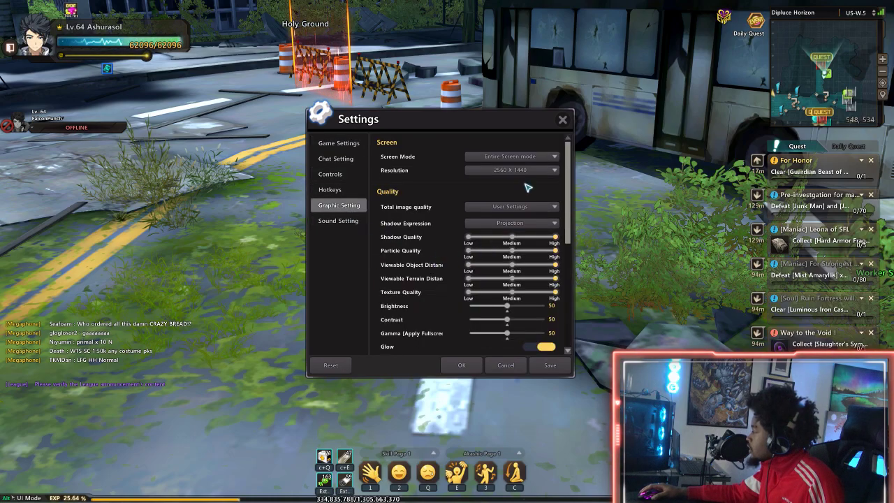
left_click(513, 161)
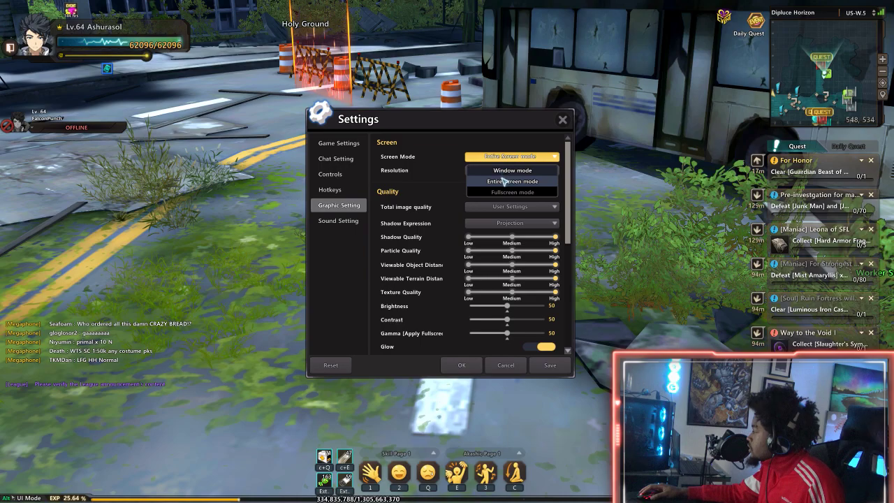
left_click(514, 159)
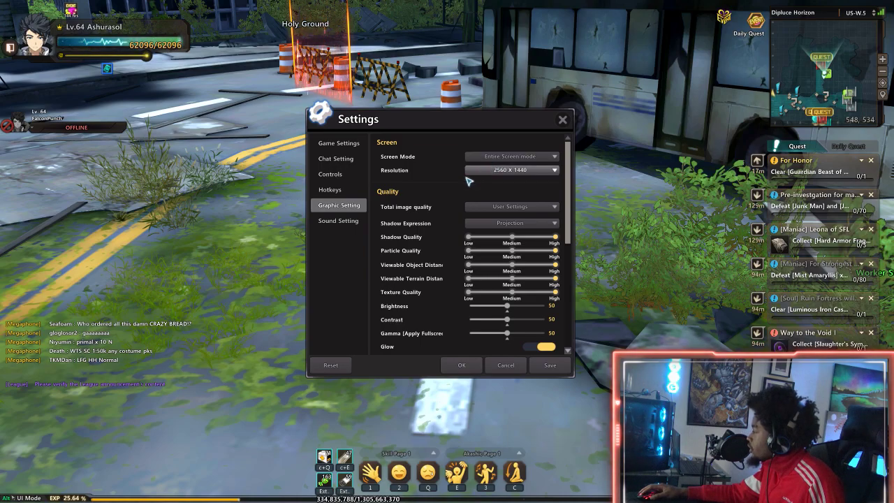
scroll(447, 197, "down", 1)
scroll(507, 238, "down", 1)
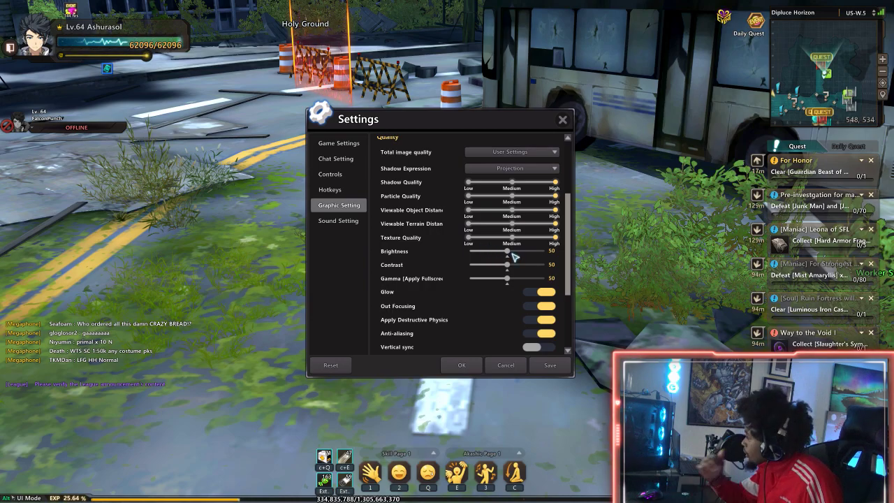
Check the Shadow Expression choices and the remaining graphic options down to Automatic Optimization, and accept the game settings.
scroll(515, 258, "up", 1)
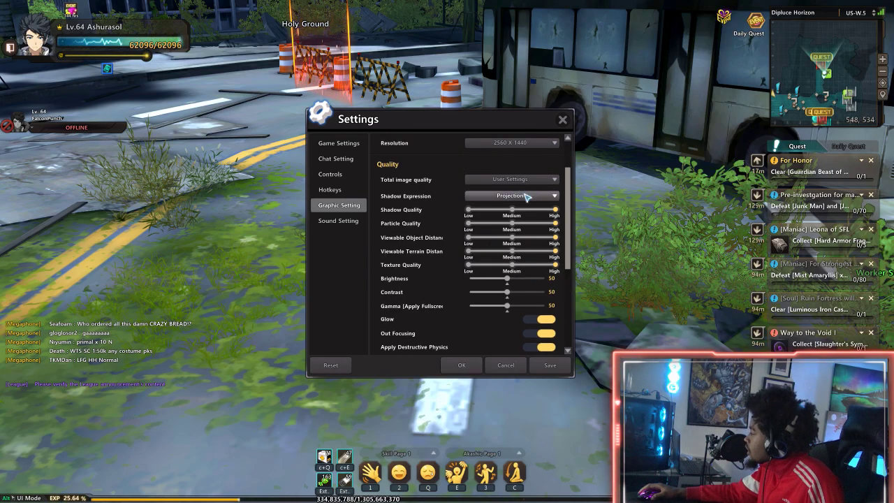
left_click(510, 196)
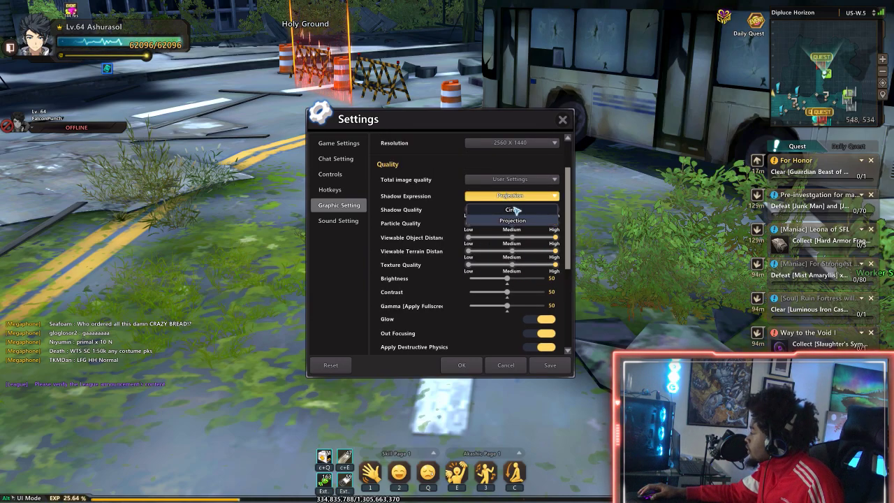
left_click(521, 207)
scroll(555, 271, "down", 2)
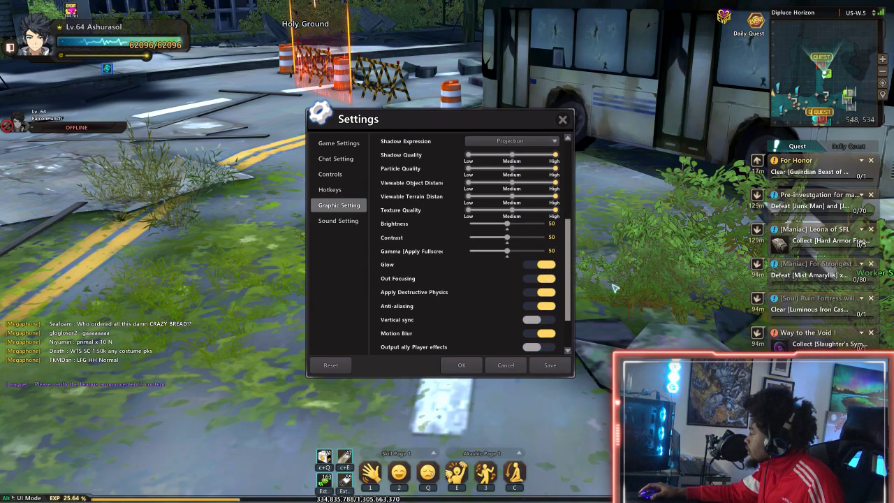
scroll(546, 252, "down", 1)
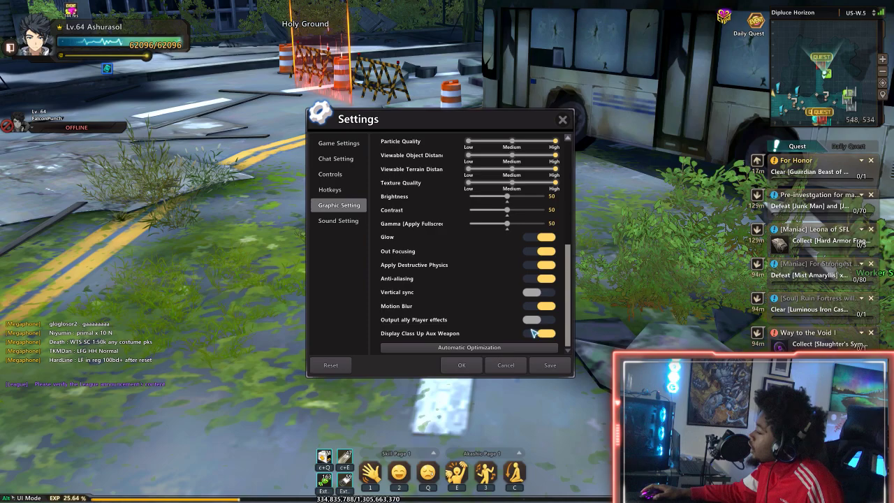
left_click(462, 365)
Switch to CCleaner, and look at its Registry cleaner and Health Check pages.
key("super")
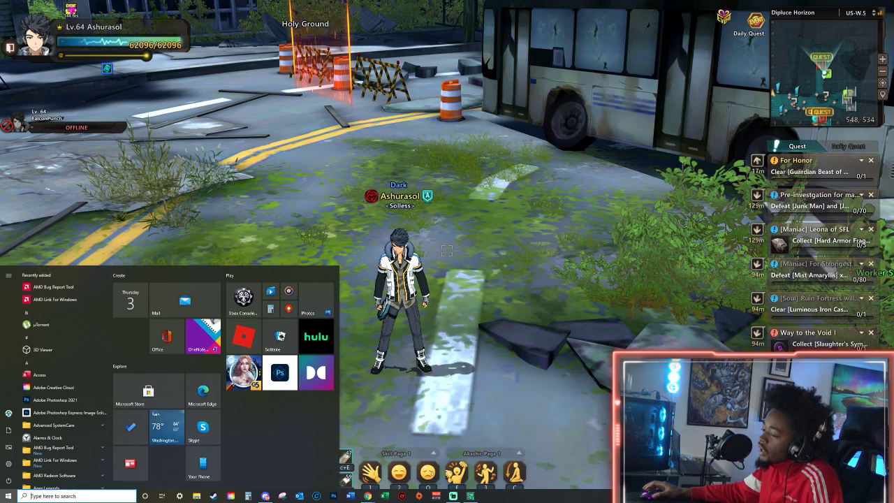
type("ccleaner")
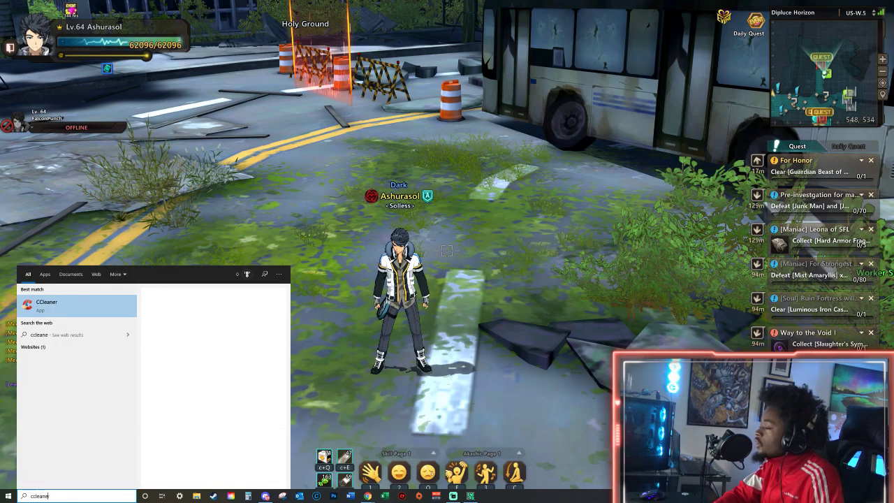
key("Return")
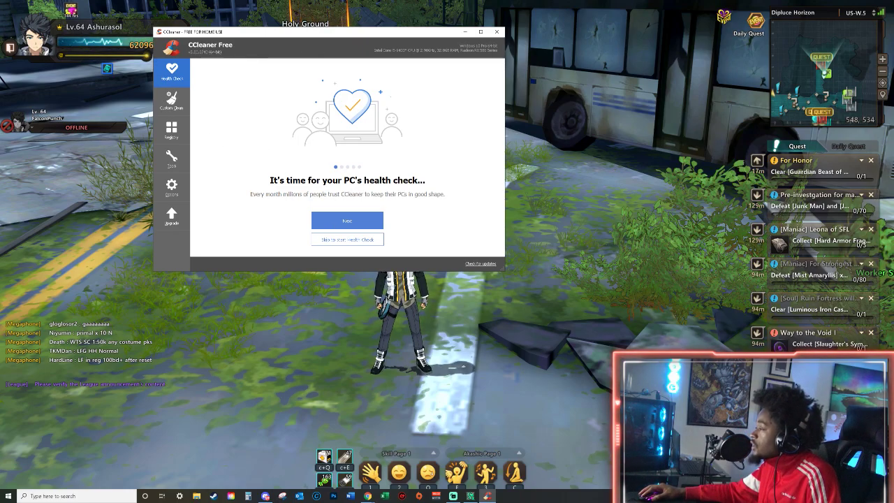
left_click(172, 130)
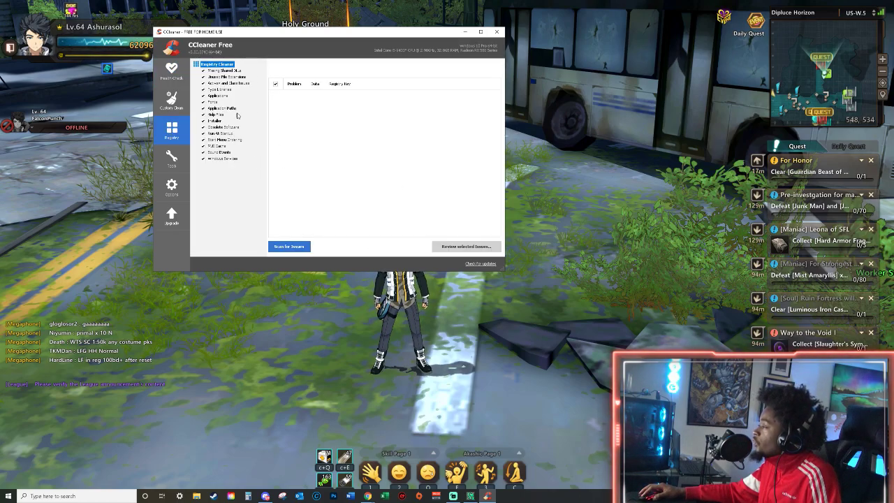
left_click(173, 70)
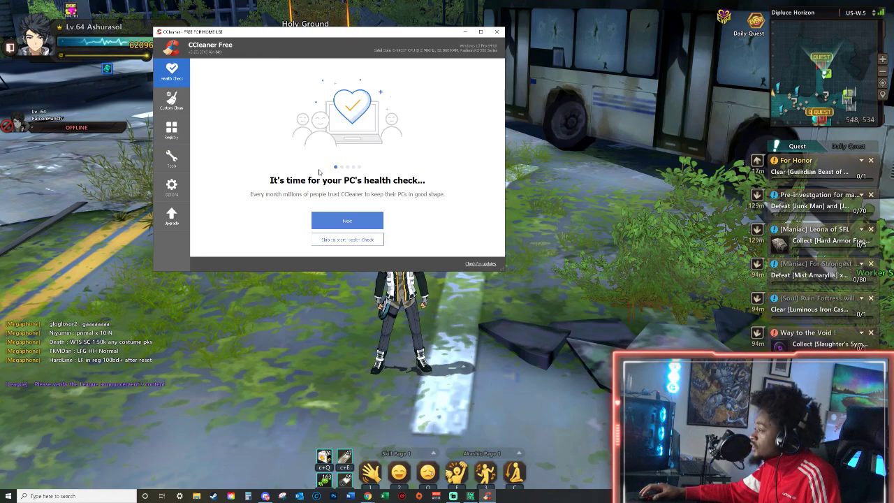
Open Advanced SystemCare to view its manual scan options, close it and CCleaner, and return to Soulworker in UI Mode.
key("super")
type("discord")
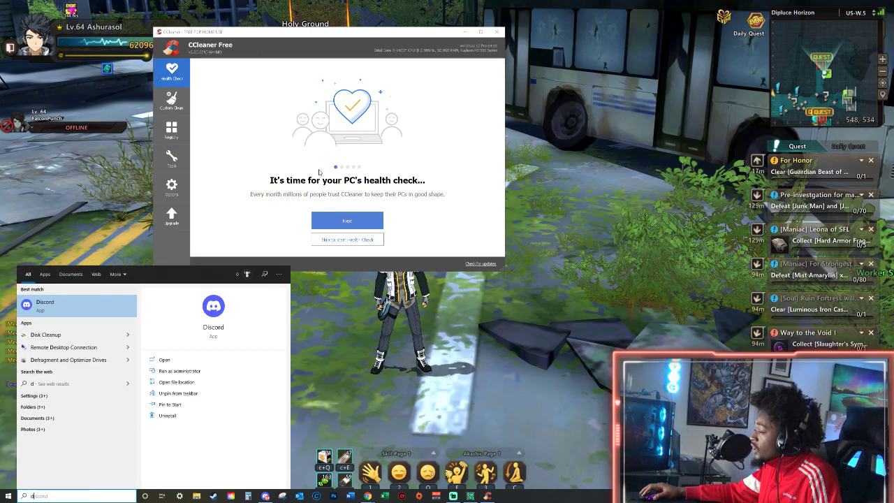
type("adva")
key("Return")
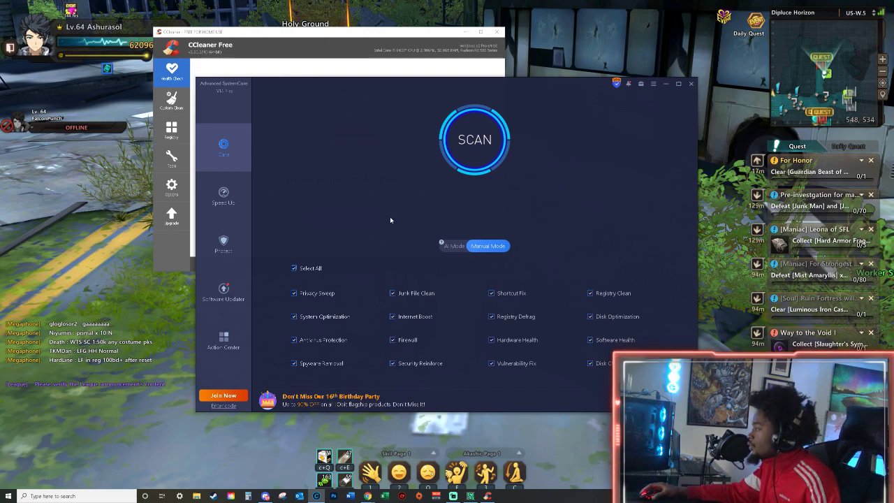
left_click(691, 84)
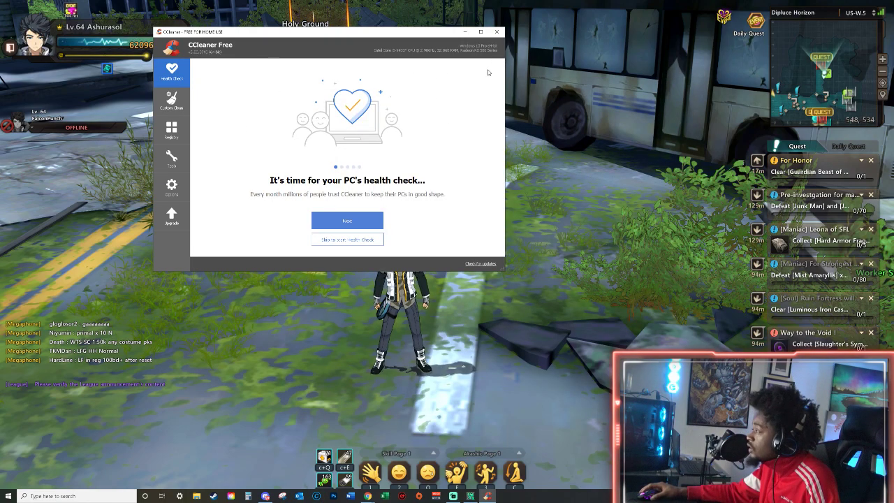
left_click(498, 32)
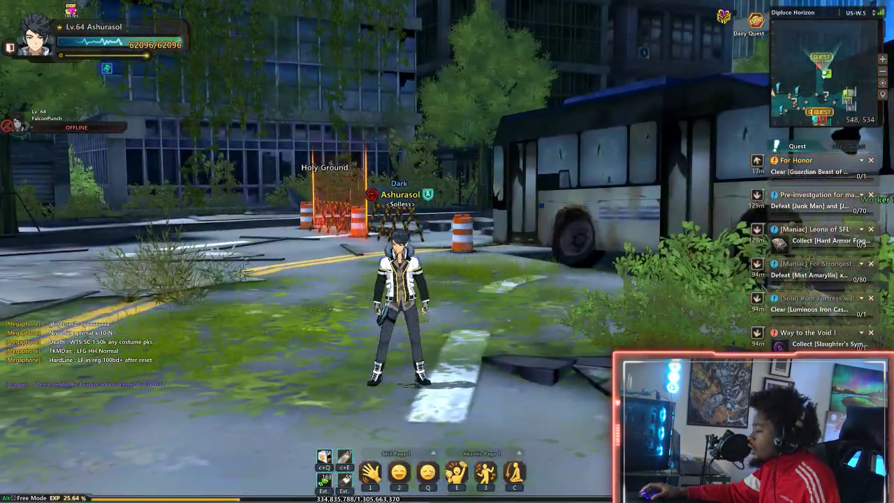
key("alt")
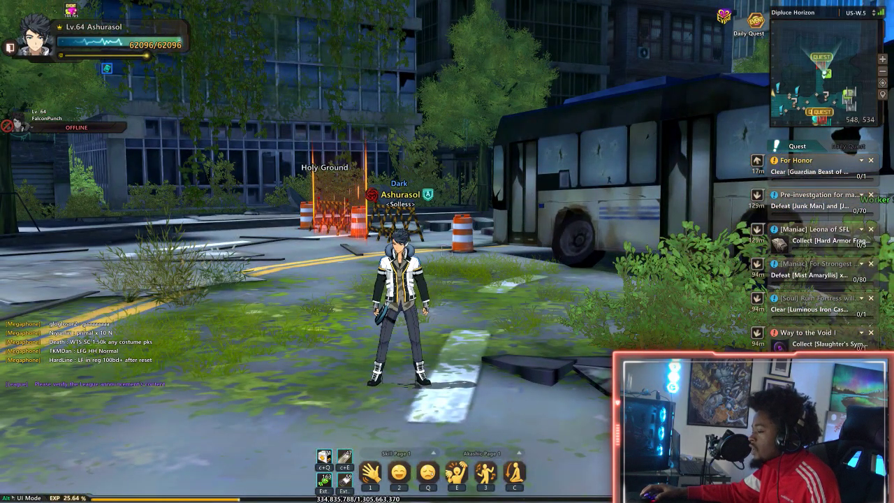